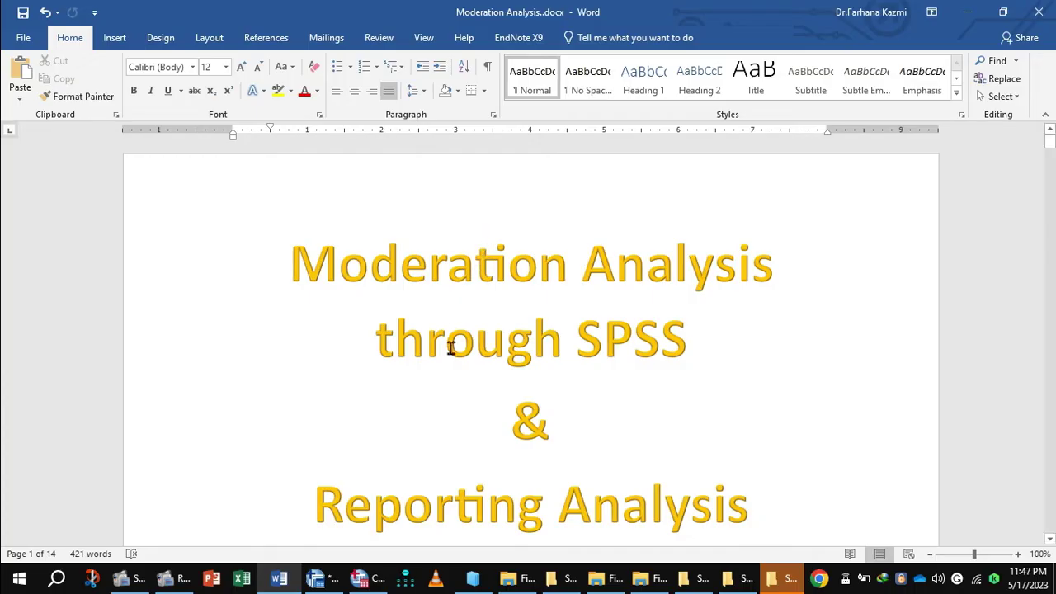
Step: Switch to the SPSS Data Editor and set up a Descriptives analysis of Study_Hours and Previous_Exam_Scores
click(363, 578)
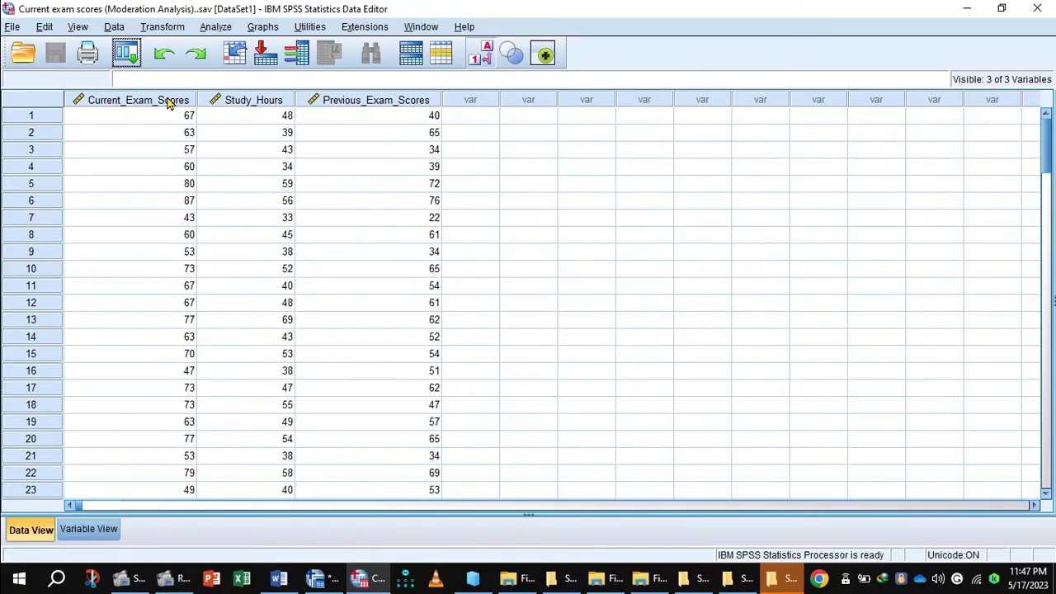
mouse_move(168, 102)
click(219, 30)
mouse_move(250, 66)
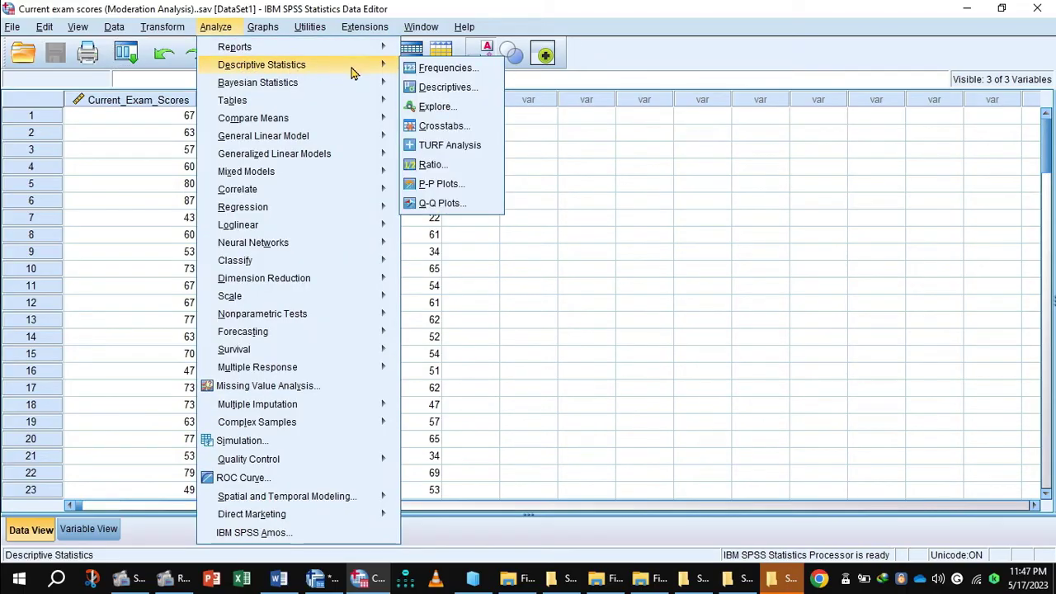
click(446, 87)
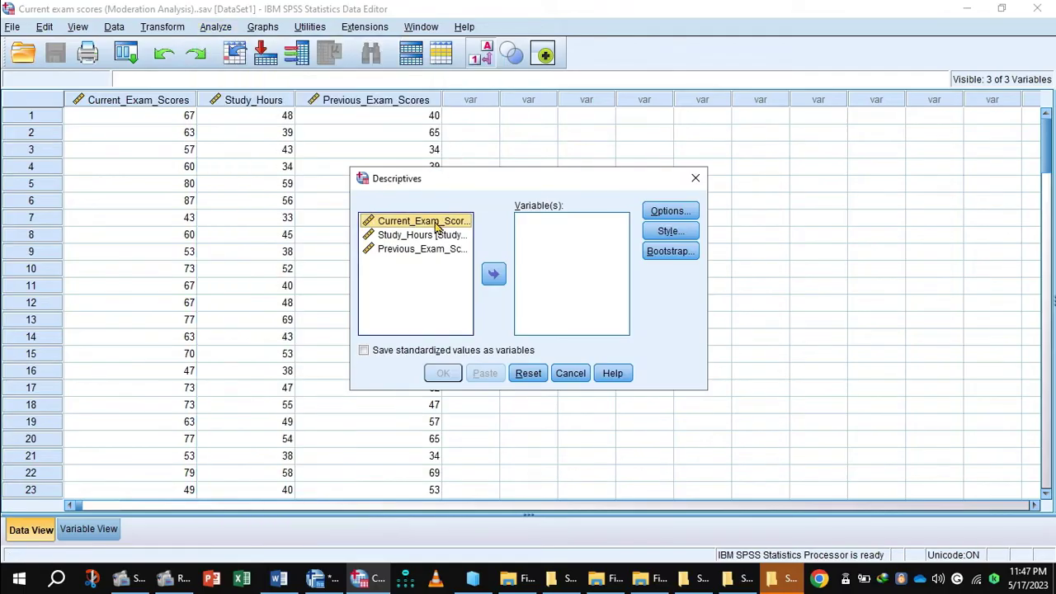
click(420, 235)
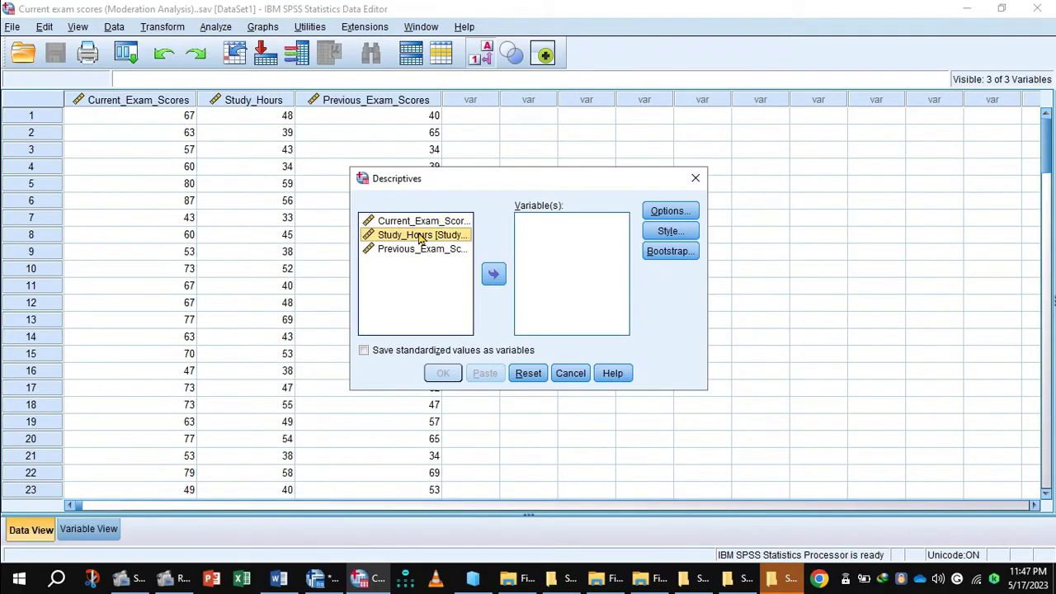
key(shift+Down)
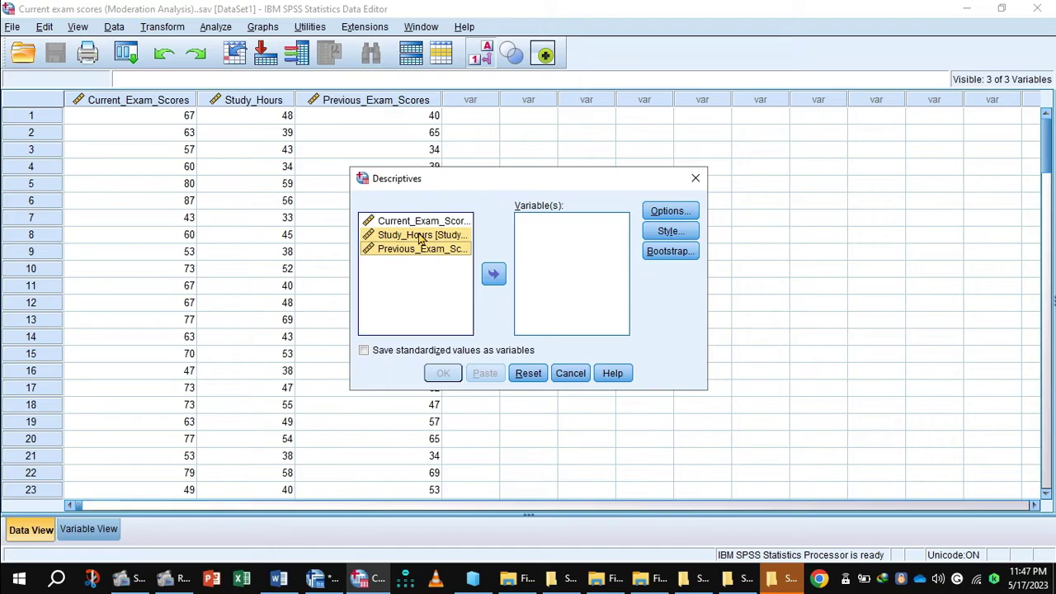
click(494, 274)
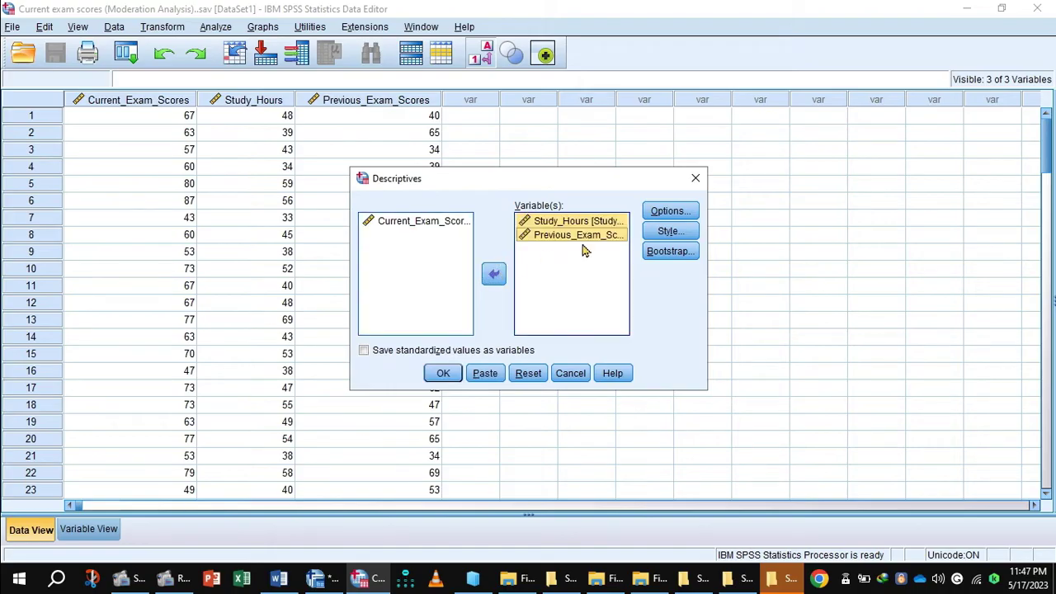
Step: Limit the Descriptives statistics to the mean by excluding standard deviation, minimum and maximum, and run the analysis
click(669, 215)
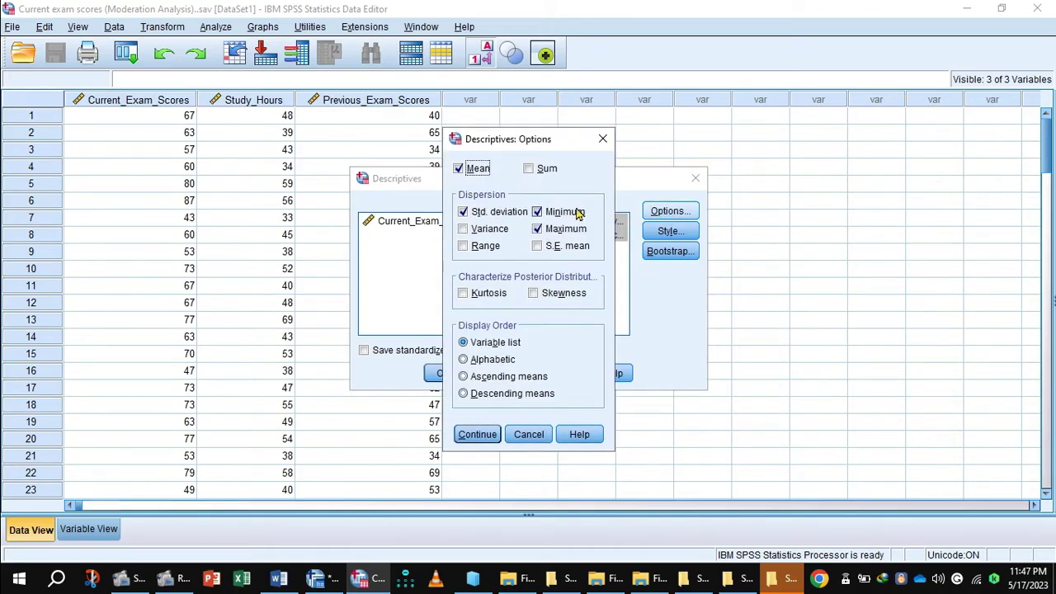
click(520, 212)
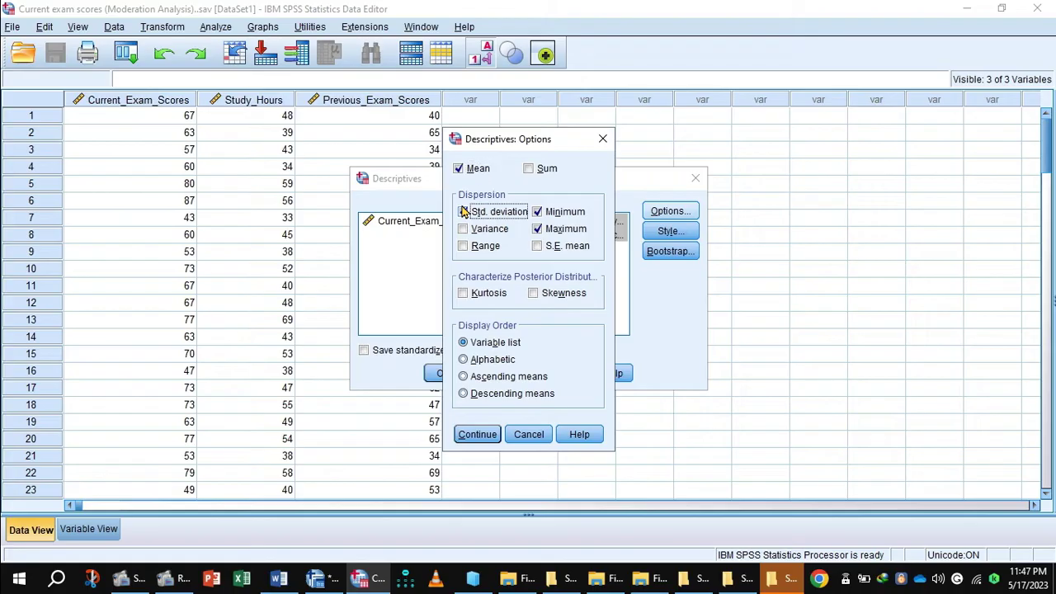
click(537, 212)
click(540, 231)
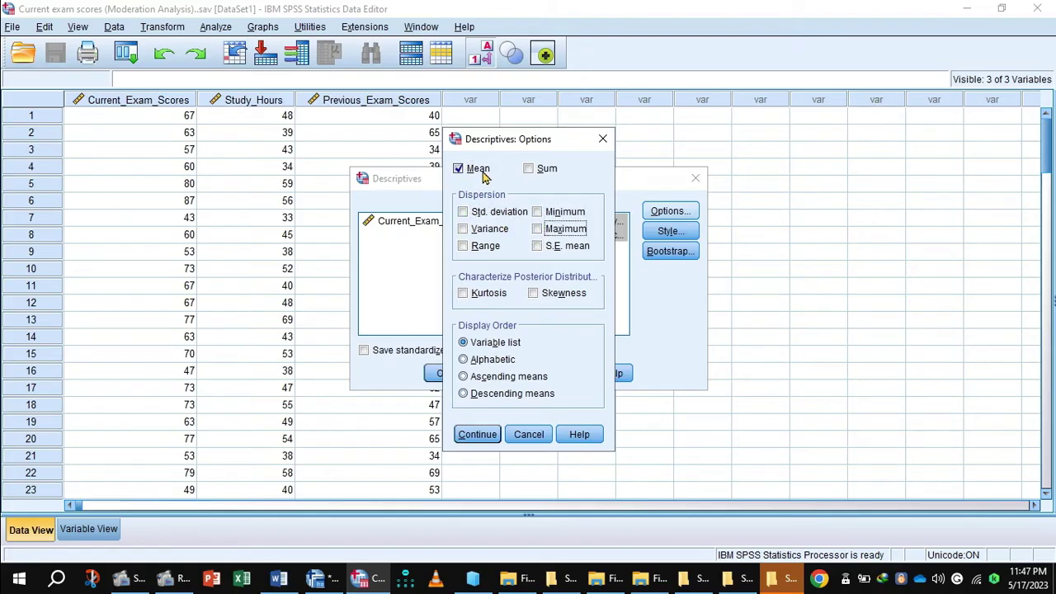
click(472, 436)
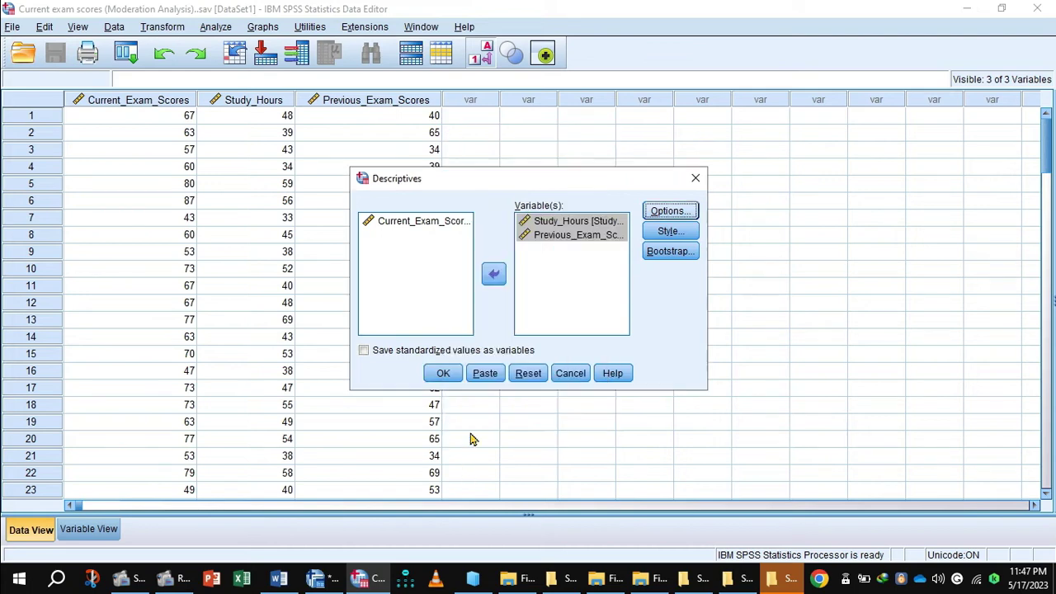
click(443, 373)
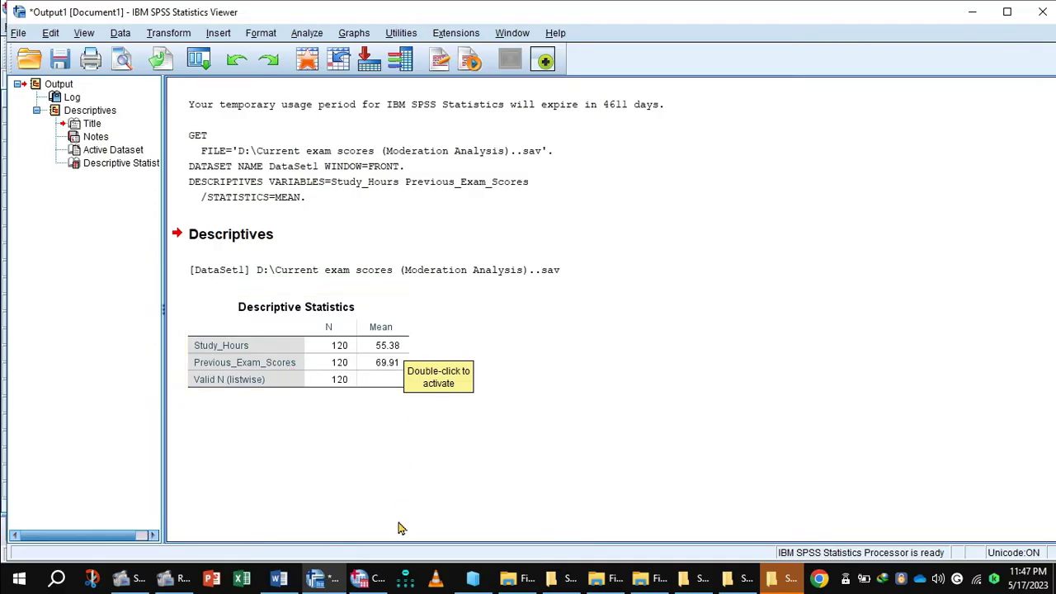
Step: Return to the exam scores dataset and start a Compute Variable transformation with the target variable PreviousExam_C
click(361, 580)
click(363, 581)
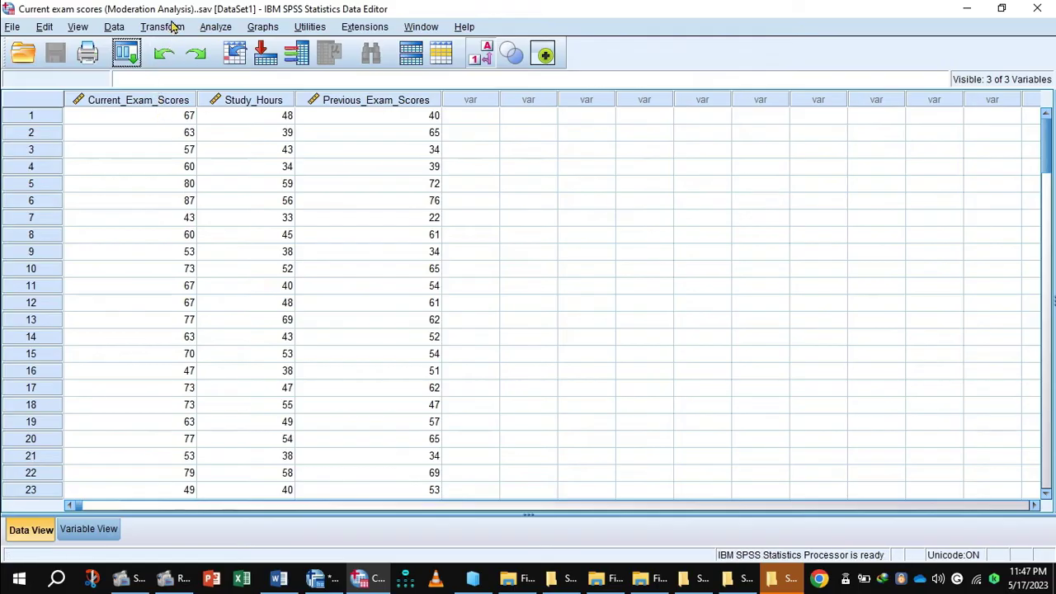
click(173, 27)
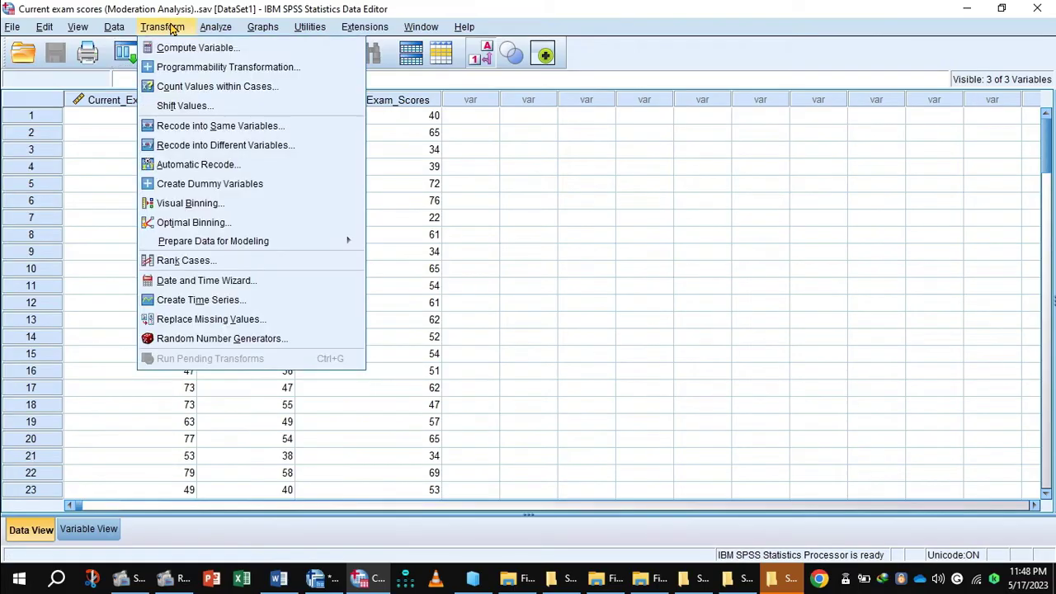
click(181, 48)
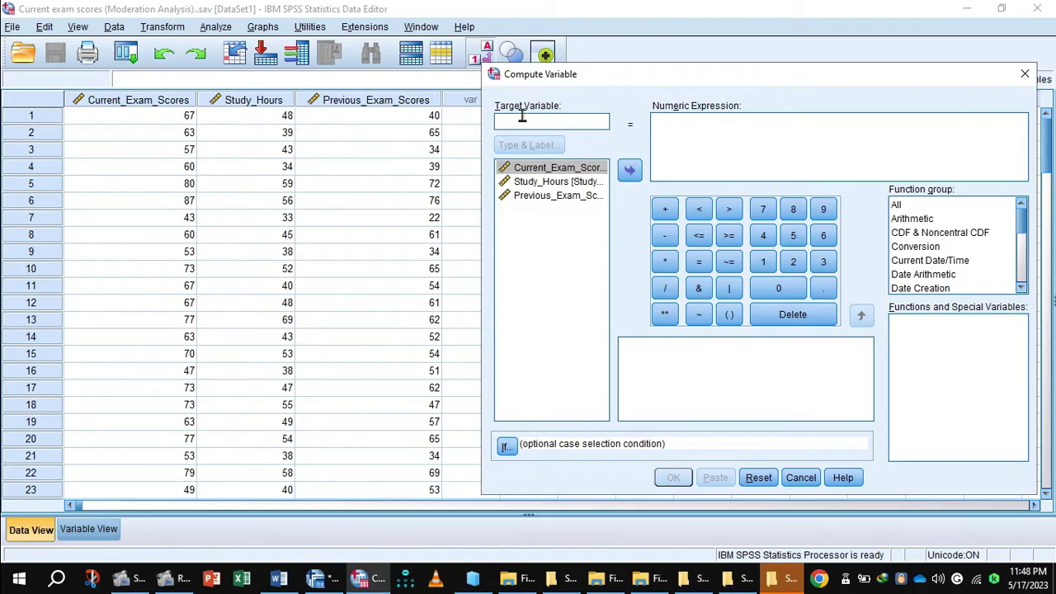
text(Pre)
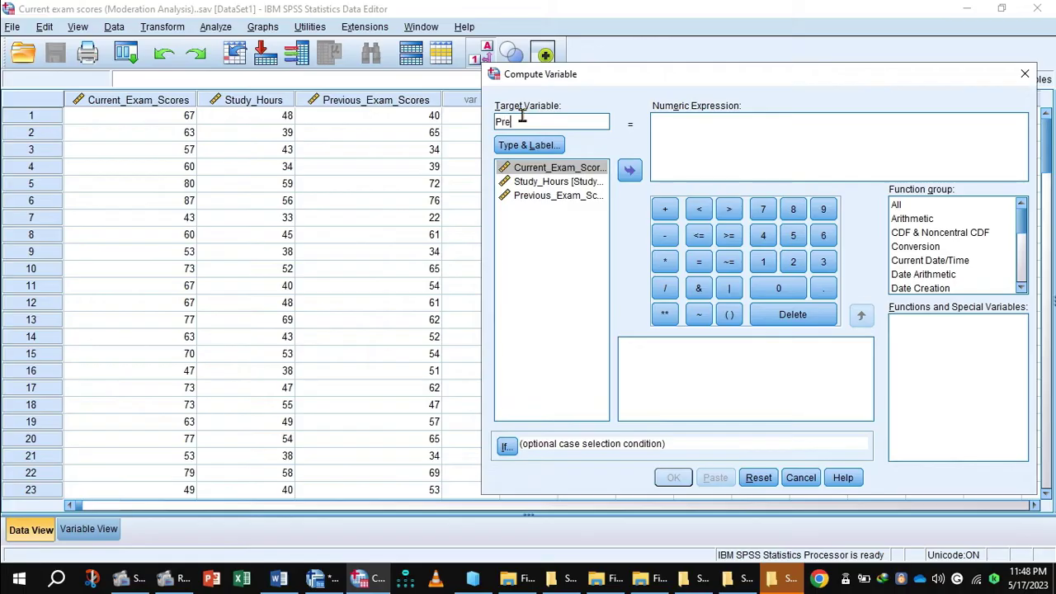
text(viousExam_C)
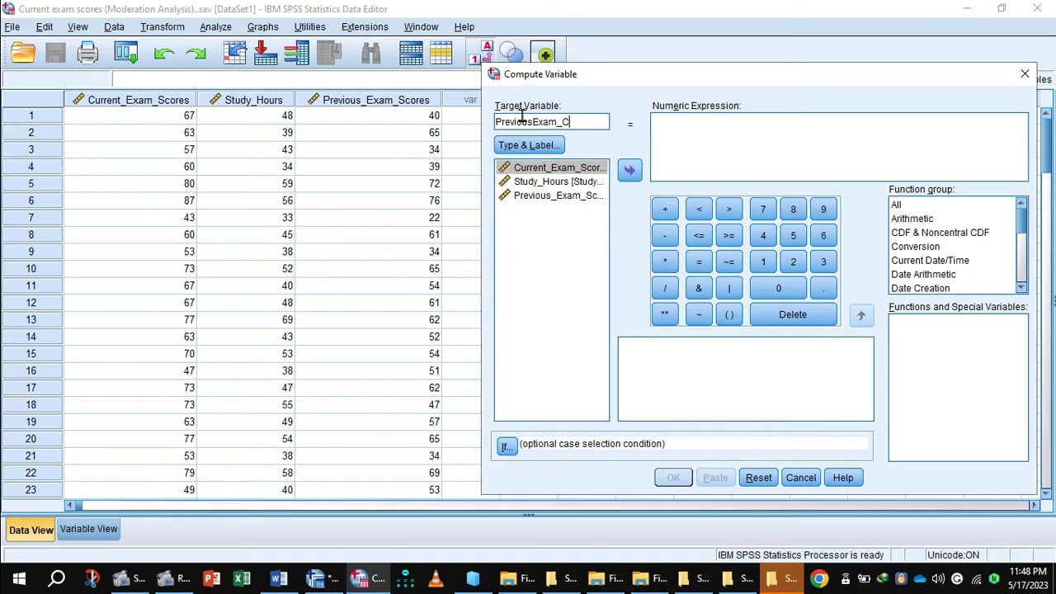
Step: Define the numeric expression as Previous_Exam_Scores - 69.91 and compute the centred variable
click(561, 196)
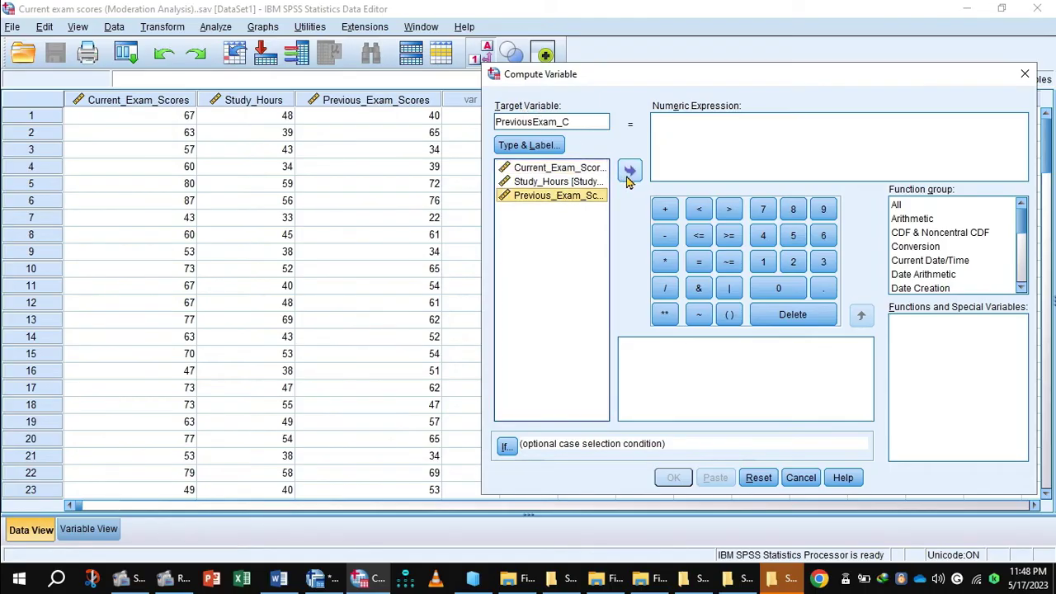
click(630, 170)
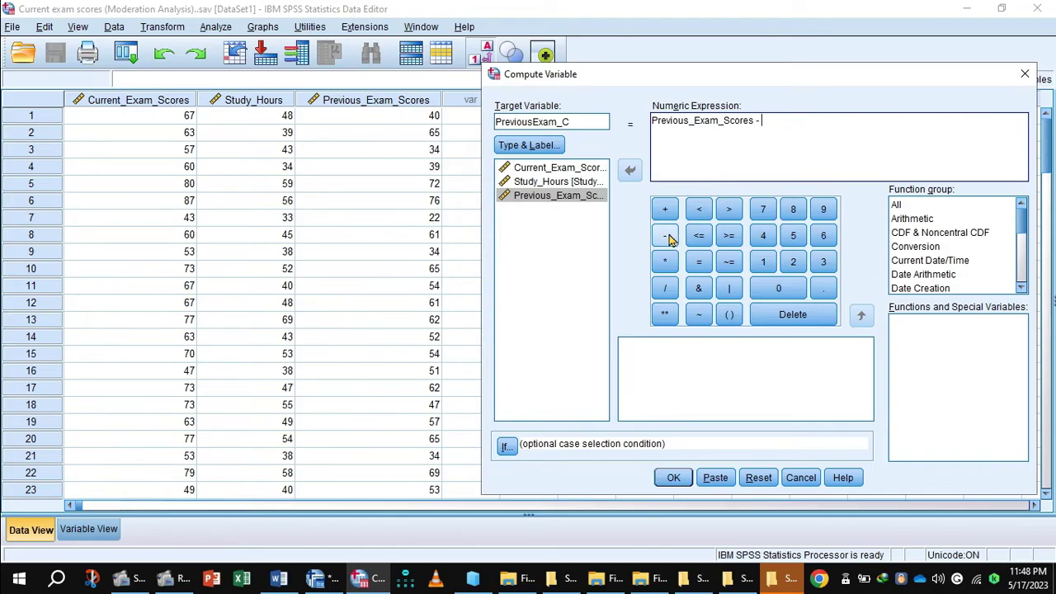
text(69.91)
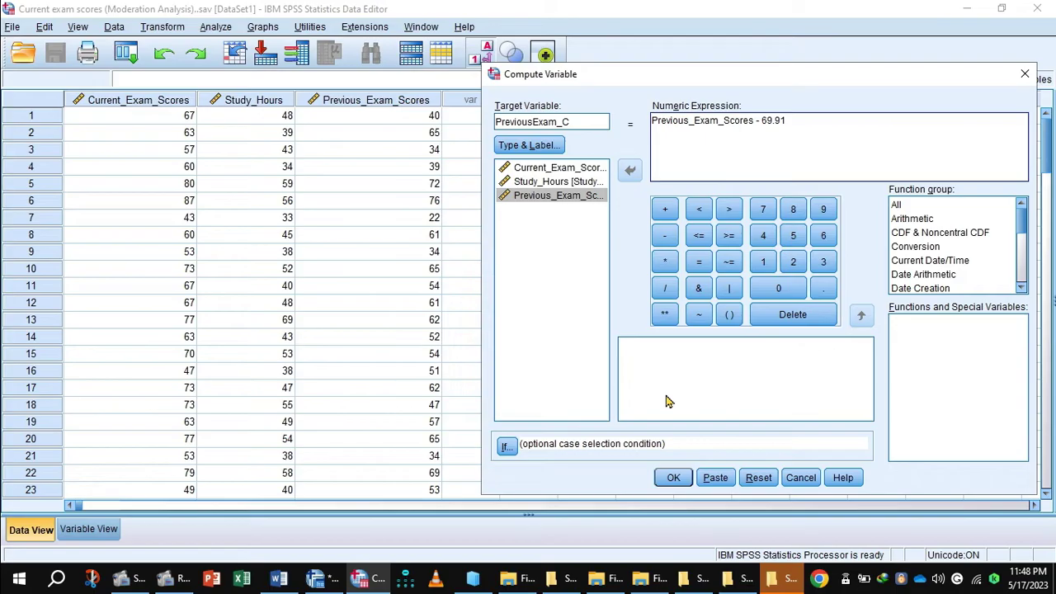
click(674, 480)
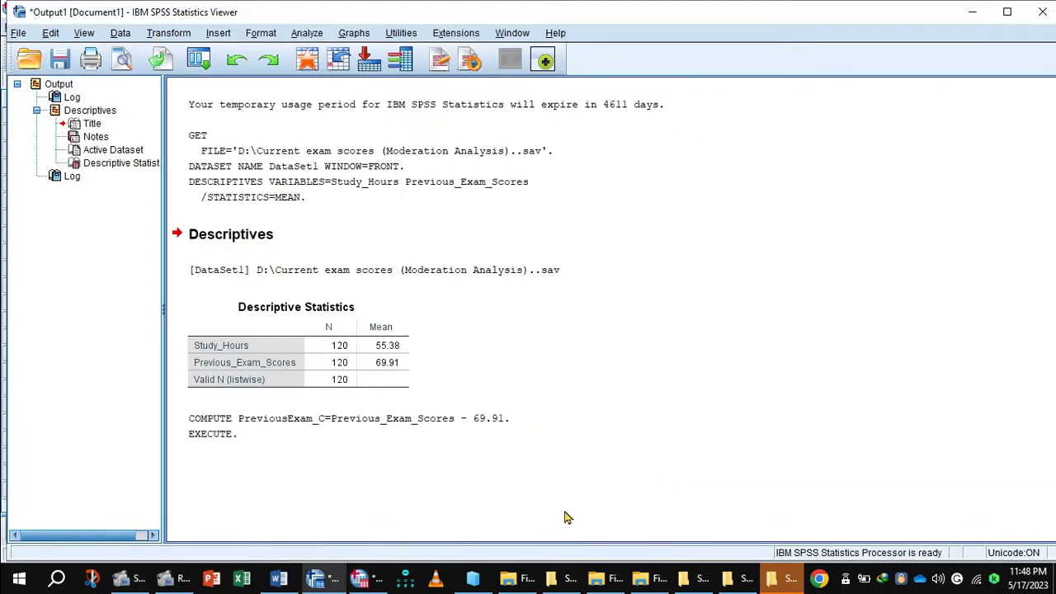
Step: Start another Compute Variable transformation from the dataset with cleared settings and the target variable StudyHours_C
click(376, 580)
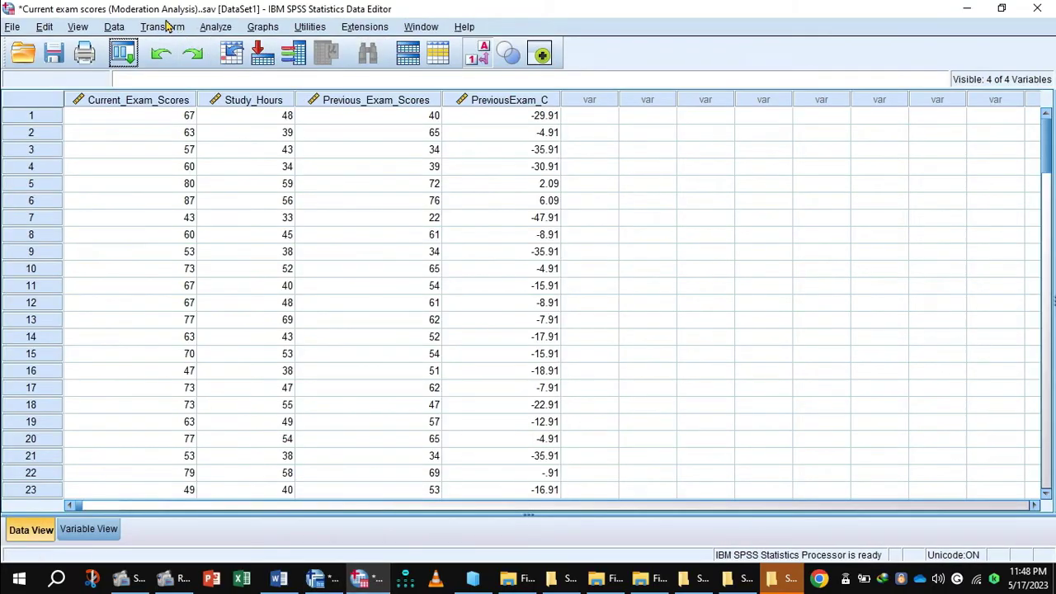
click(167, 27)
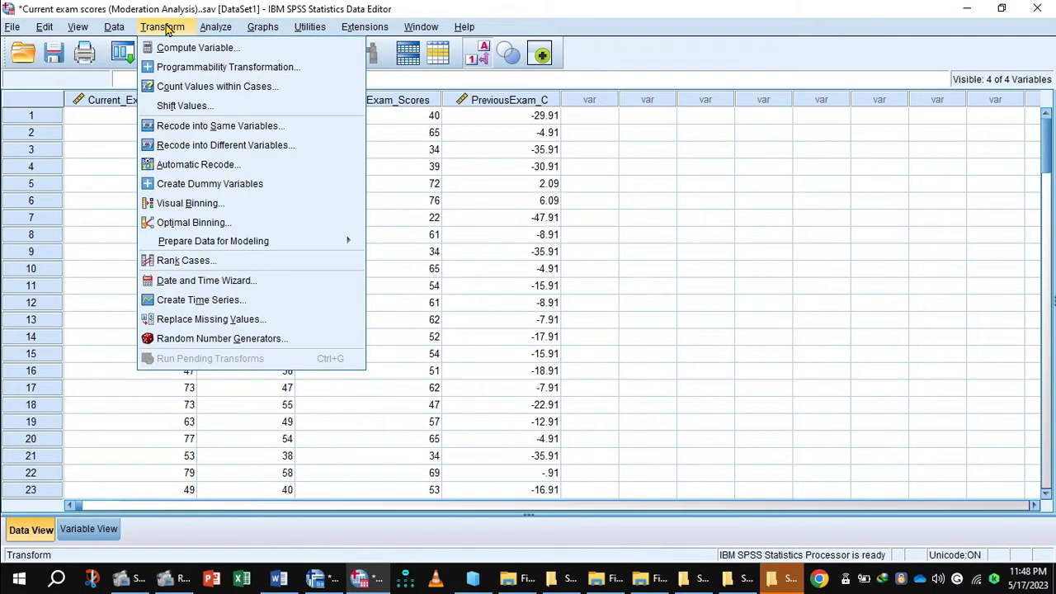
click(185, 47)
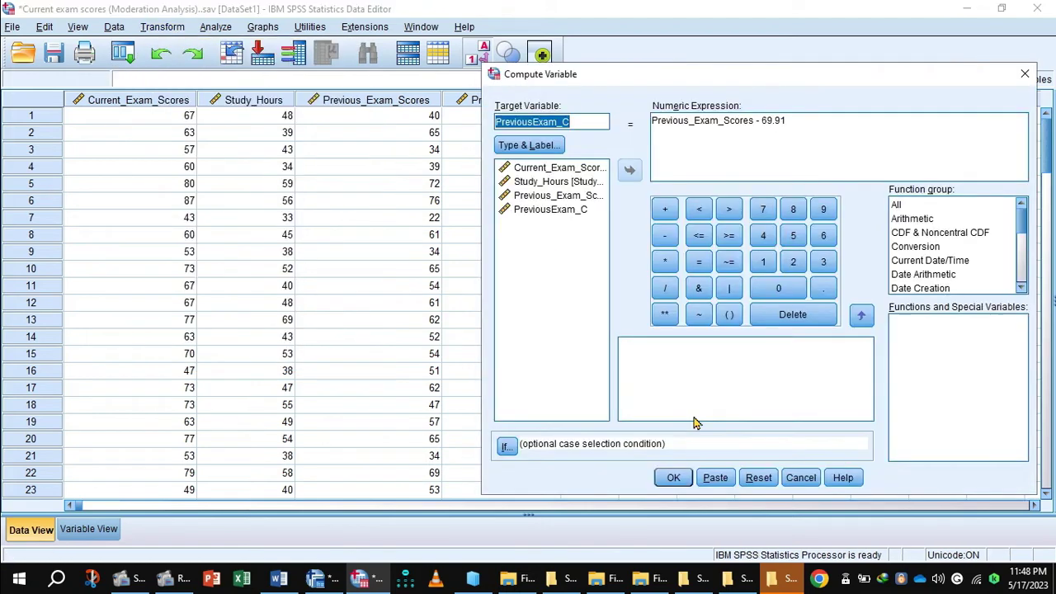
click(759, 478)
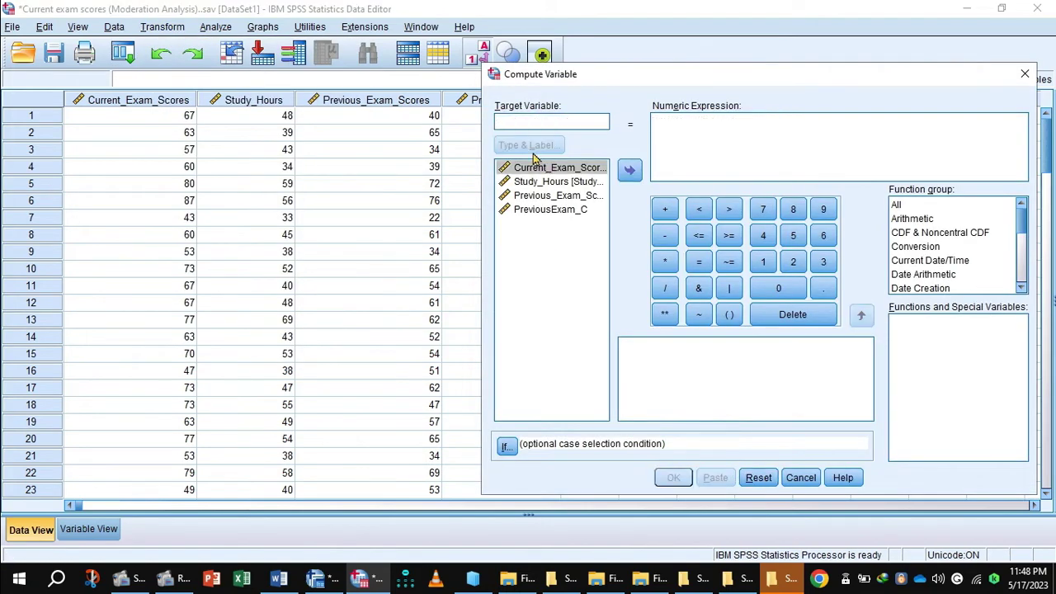
click(503, 122)
text(Stud)
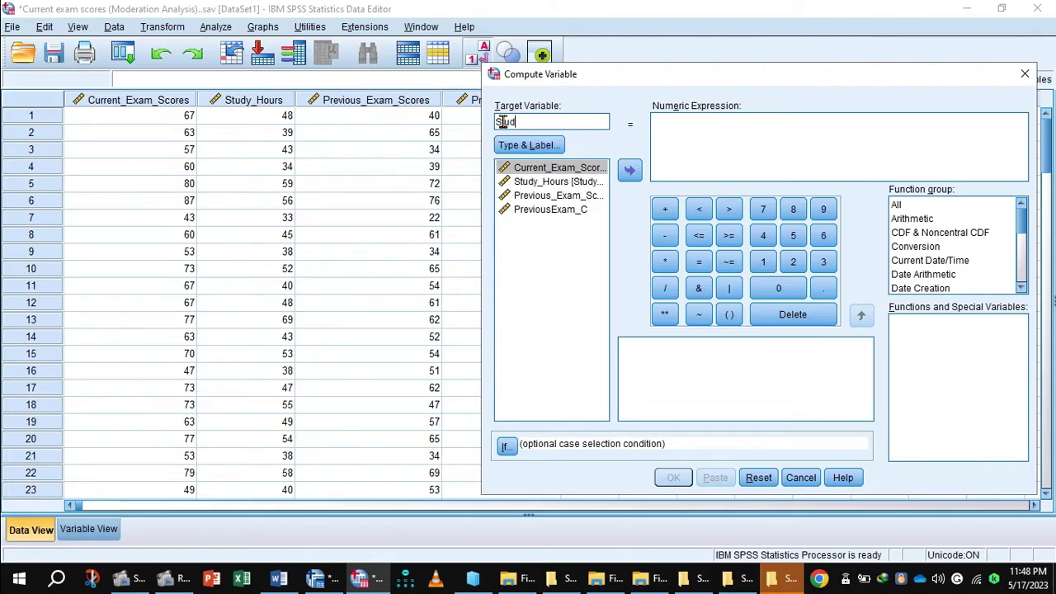
text(yHours_C)
Step: Define the numeric expression as Study_Hours - 55.38 and compute the centred variable
click(550, 183)
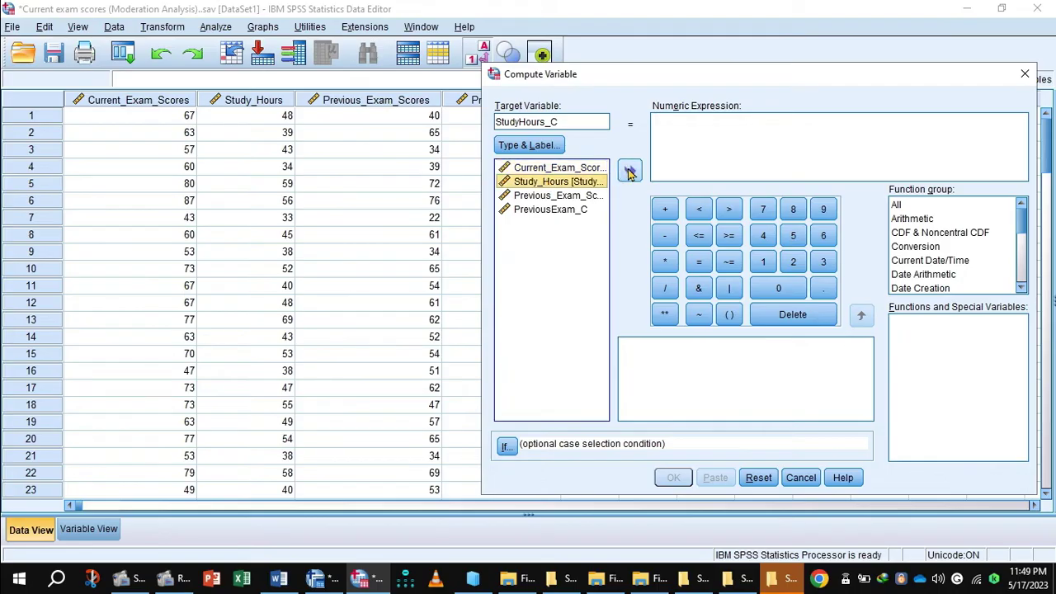
click(629, 172)
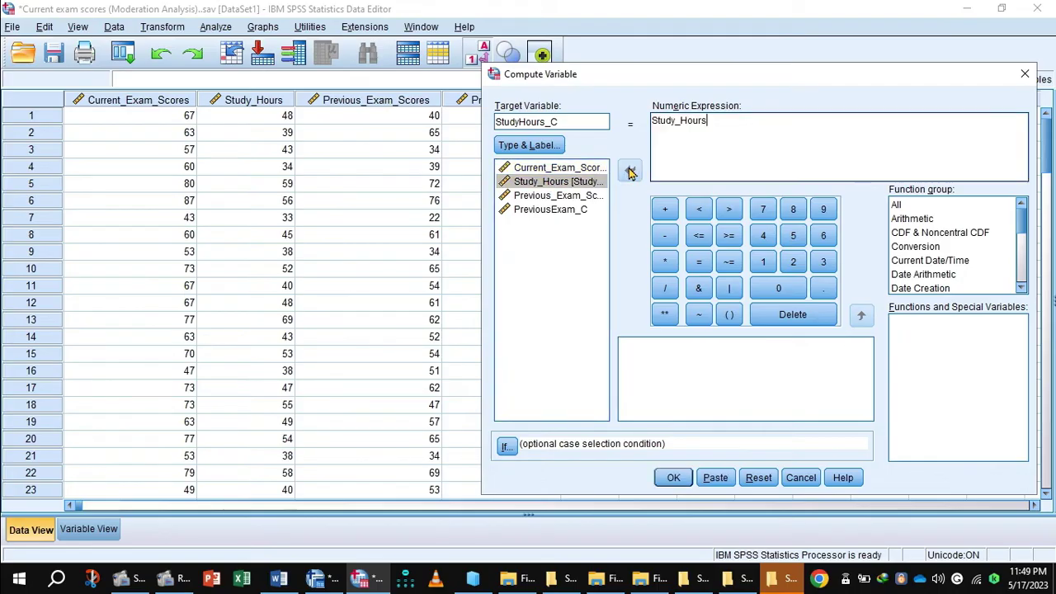
click(666, 236)
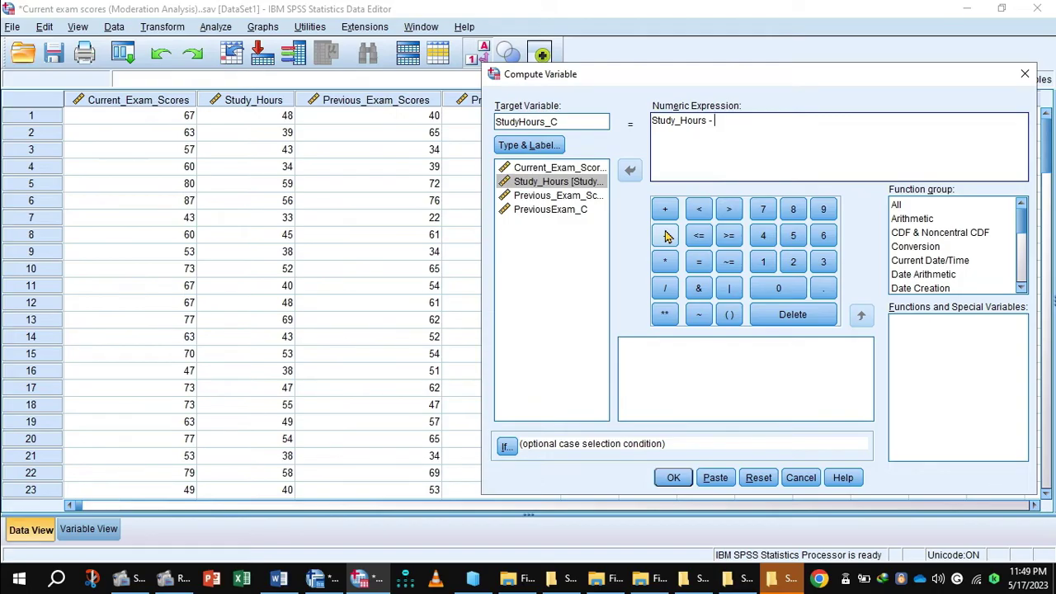
text(%%)
key(BackSpace)
key(BackSpace)
text(55.38)
click(675, 478)
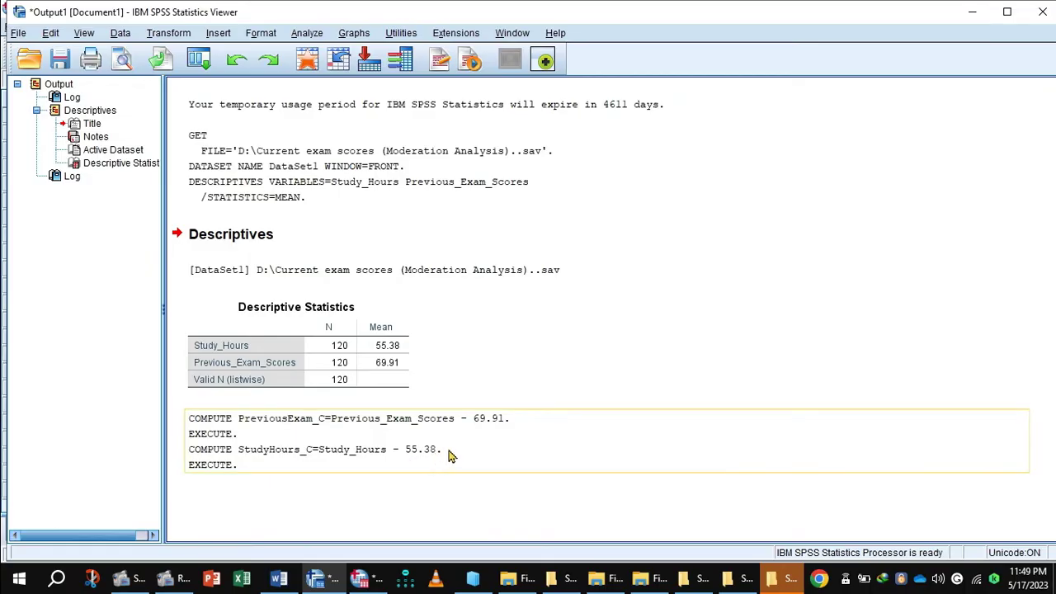
Step: Return to the exam scores dataset and start a Compute Variable transformation with cleared settings and the target variable PreviousExamXStudyHours
mouse_move(359, 580)
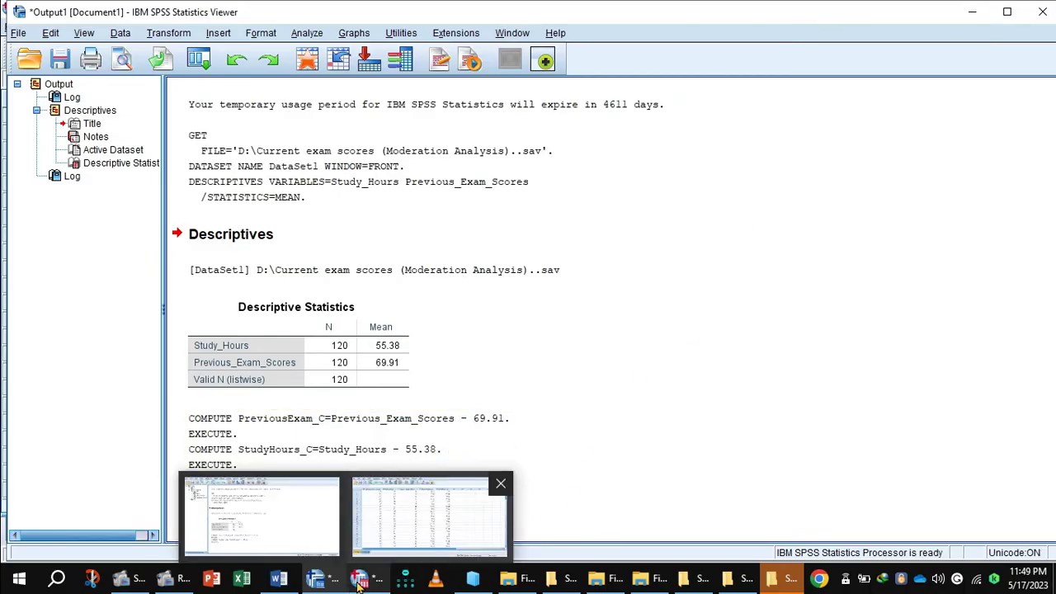
click(429, 516)
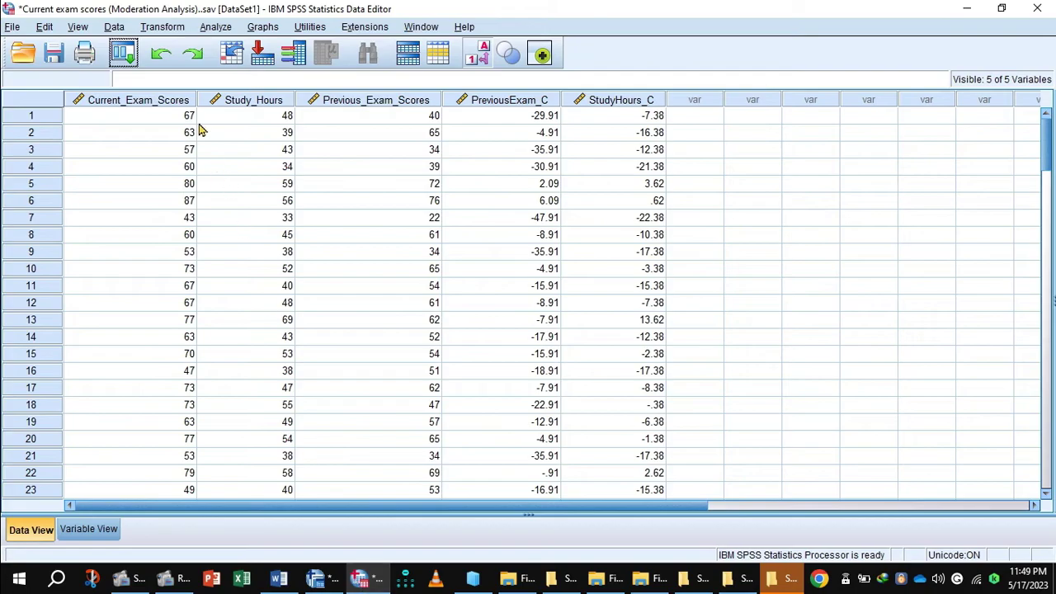
click(165, 26)
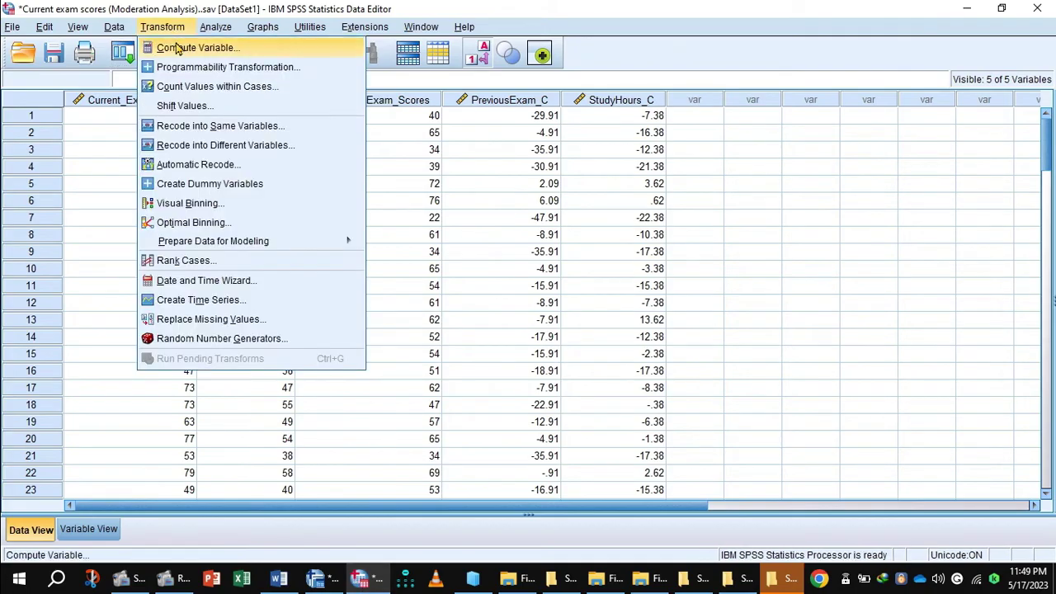
click(180, 48)
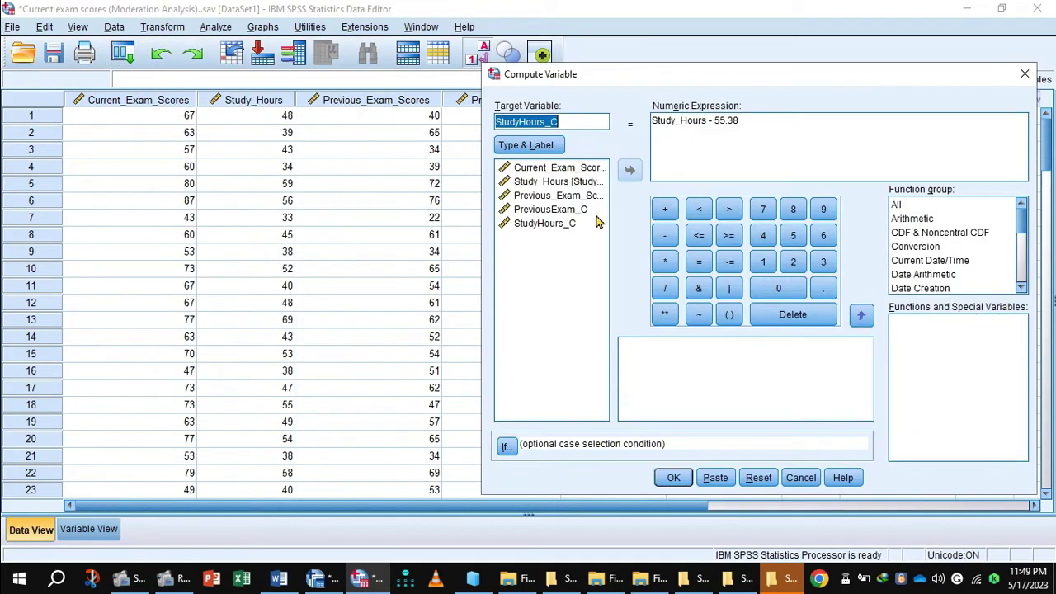
click(759, 479)
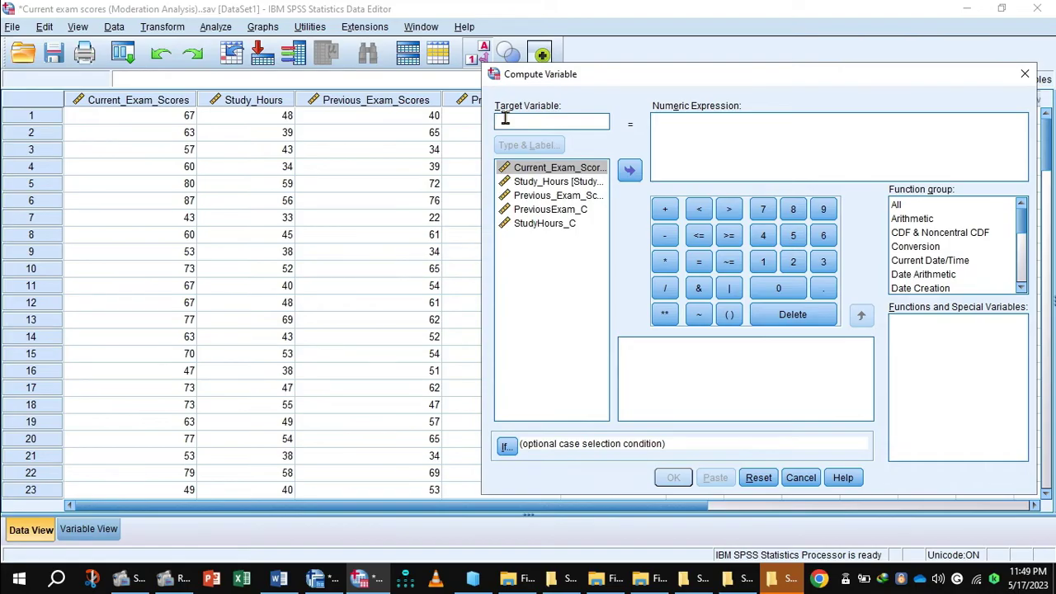
text(Prev)
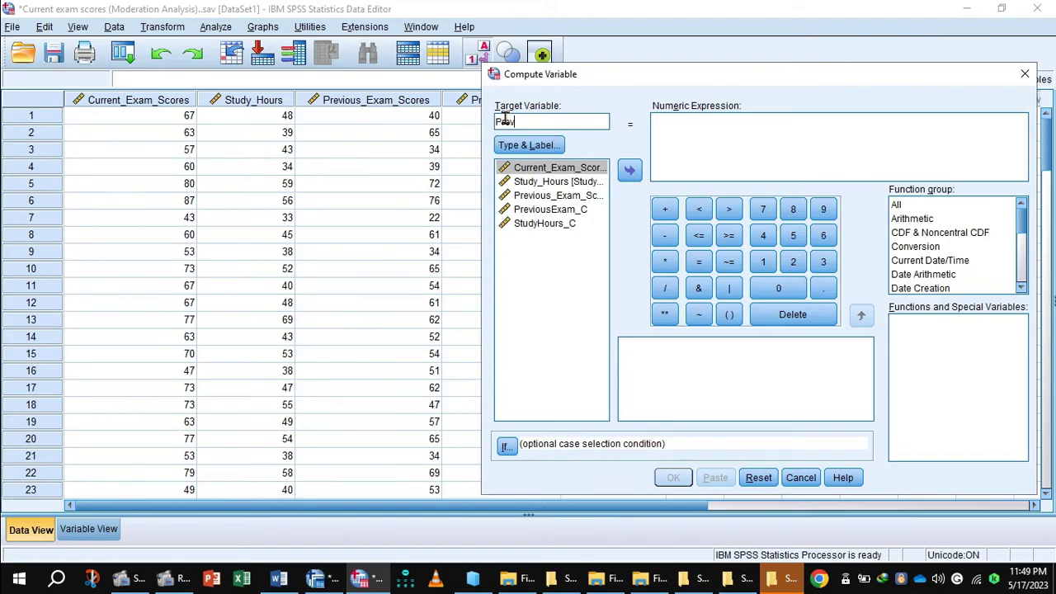
text(iousExamXStudyHou)
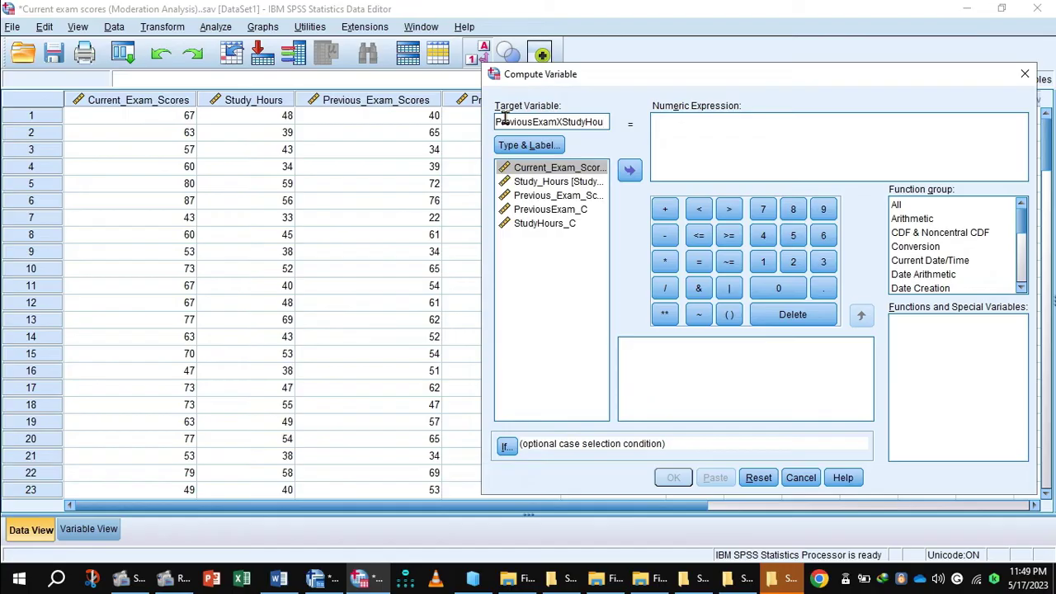
text(rs)
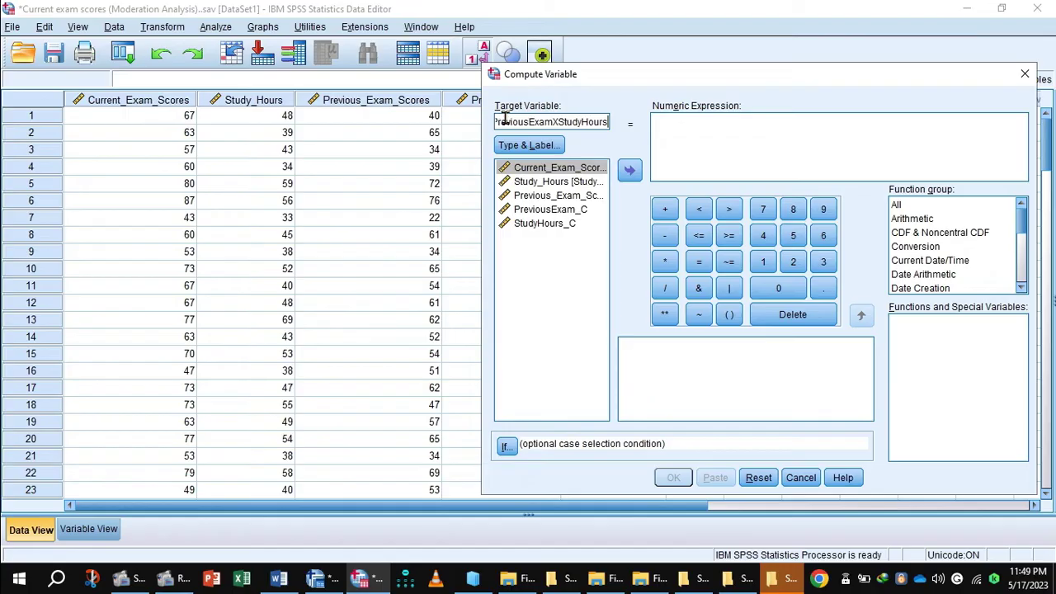
Step: Define the numeric expression as PreviousExam_C * StudyHours_C and compute the interaction variable
click(537, 211)
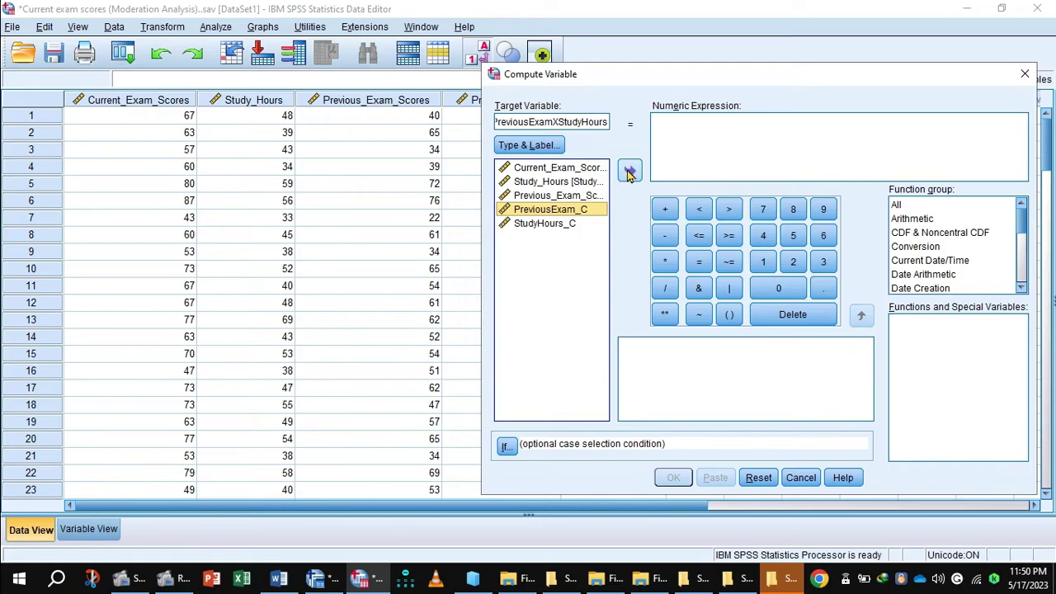
click(630, 171)
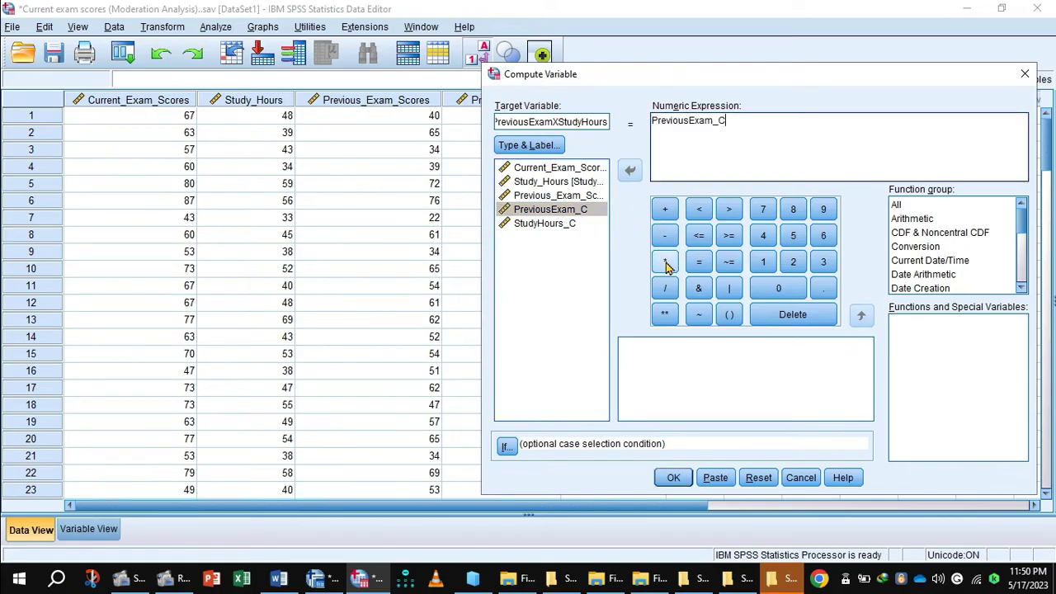
click(545, 223)
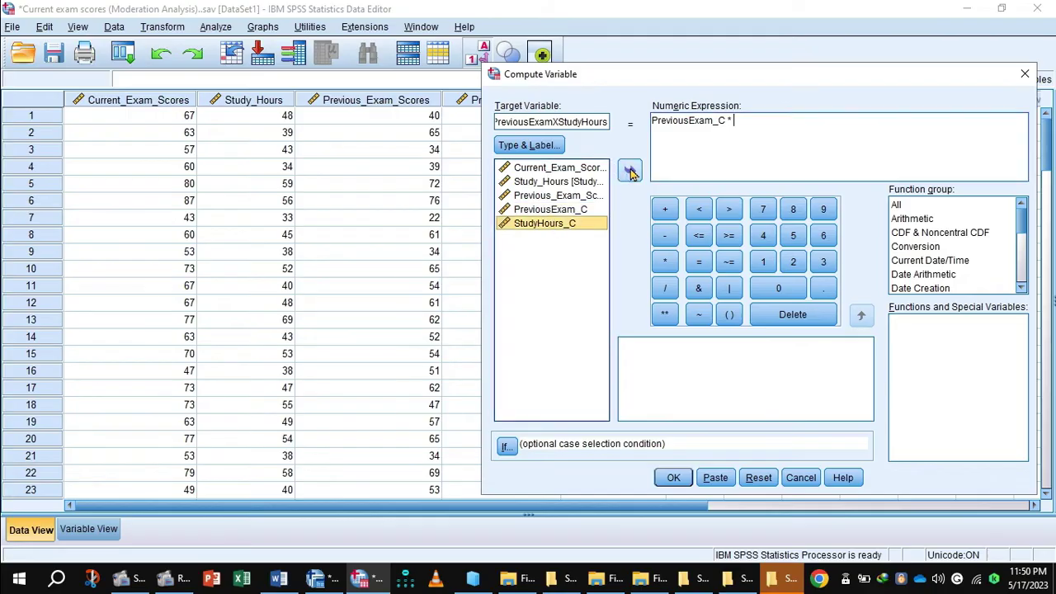
click(630, 171)
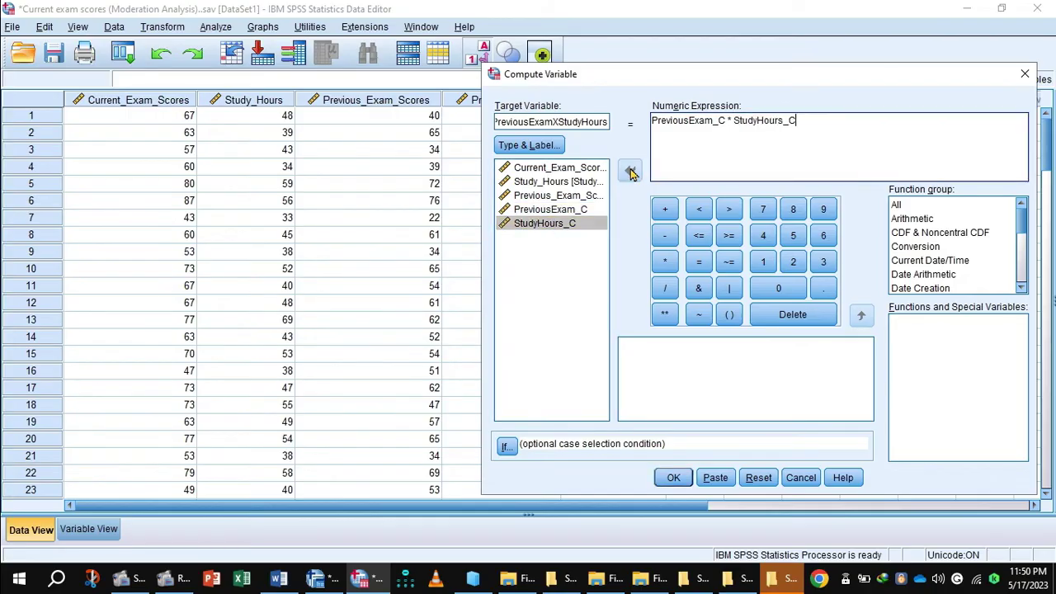
click(673, 477)
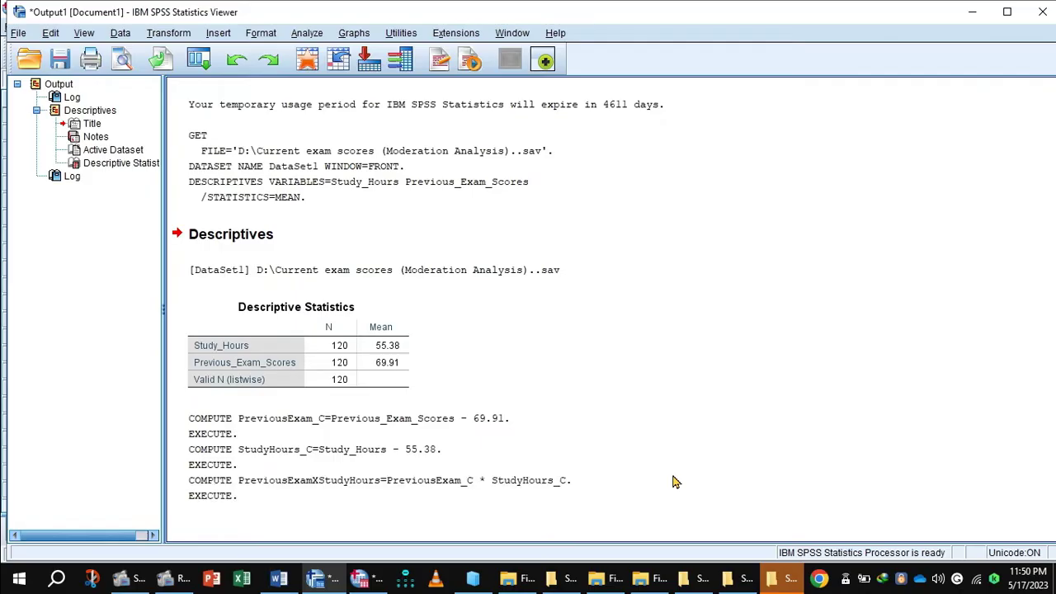
Step: Return to the dataset and start a Linear Regression with Current_Exam_Scores as the dependent variable
click(369, 583)
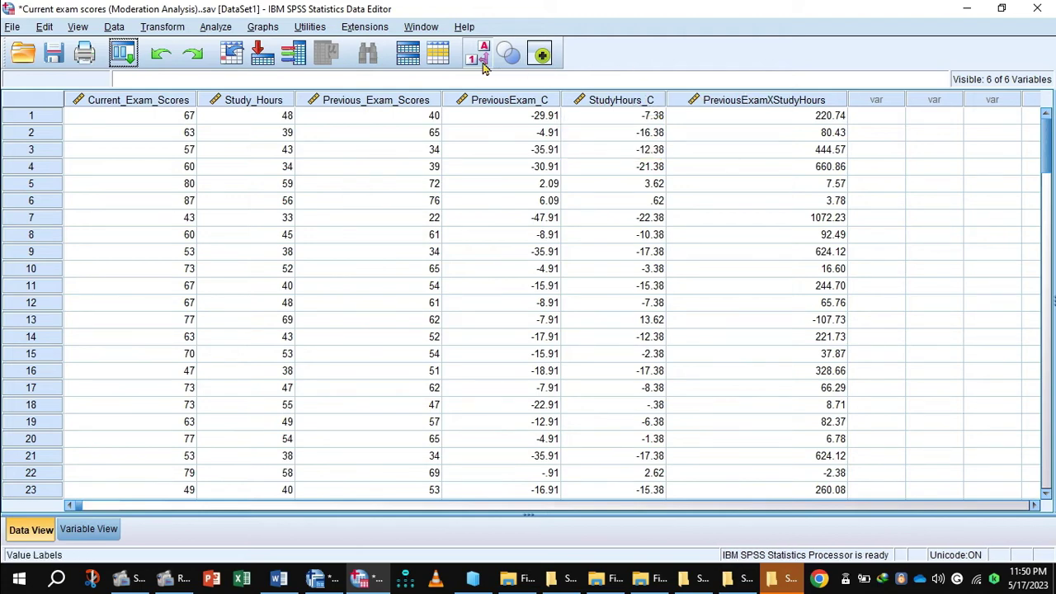
click(214, 27)
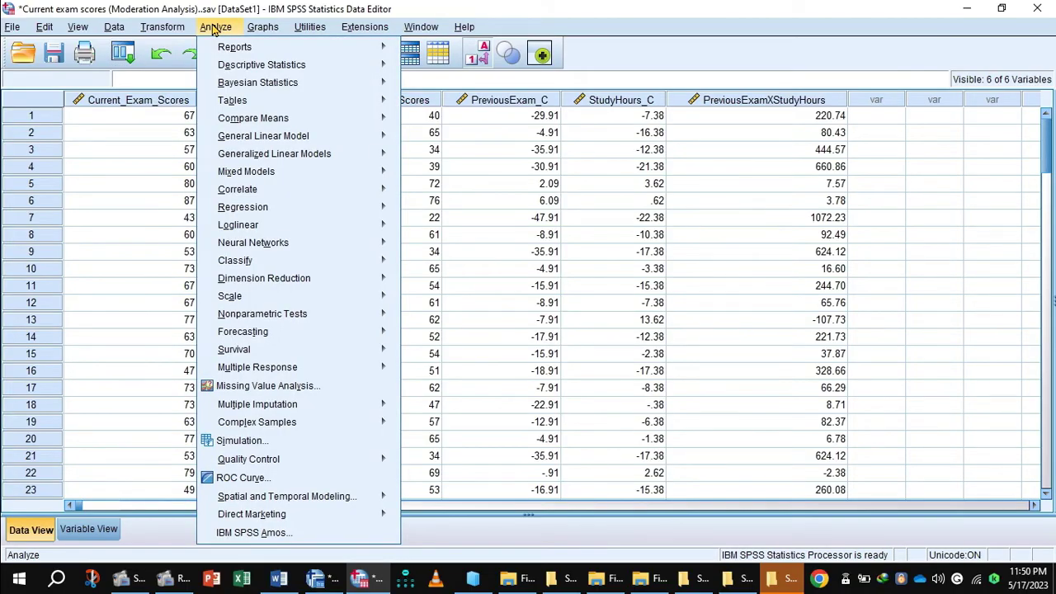
mouse_move(237, 209)
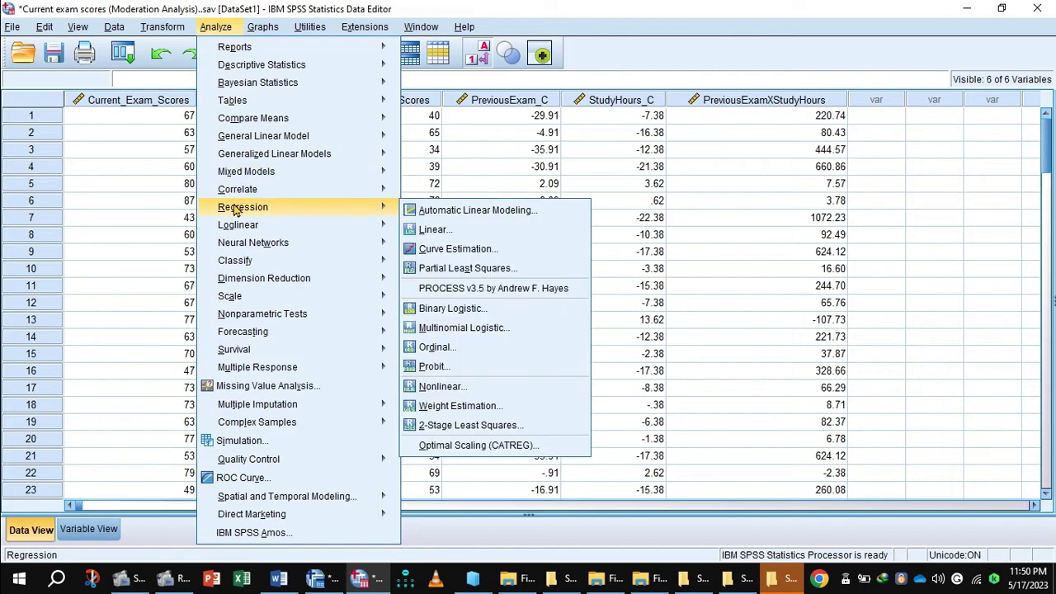
click(440, 230)
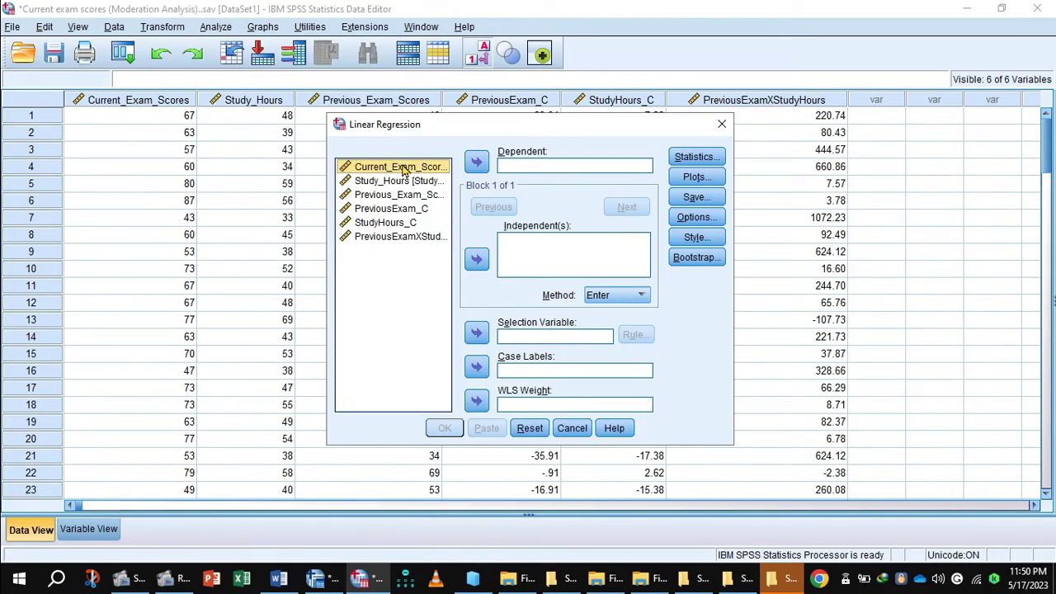
click(477, 162)
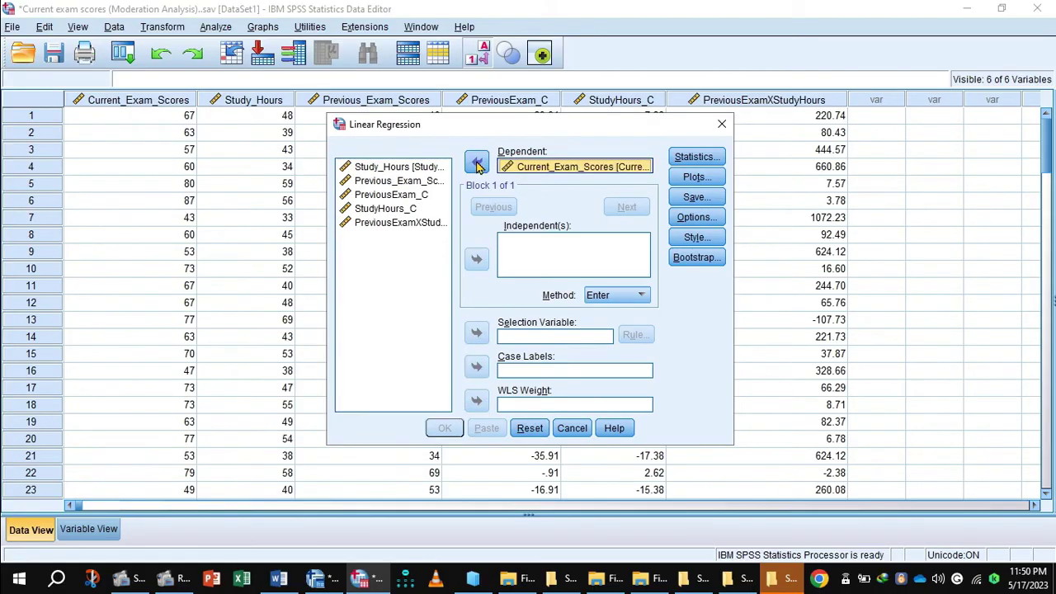
Step: Add PreviousExam_C and StudyHours_C as independent variables of the first block and advance to the second block
click(386, 196)
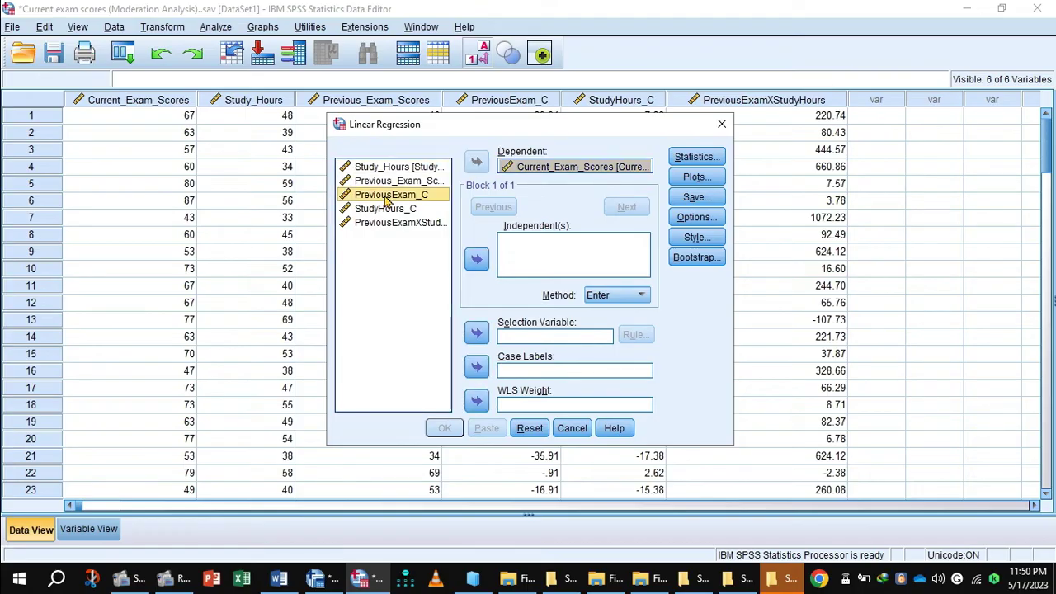
ctrl+click(385, 209)
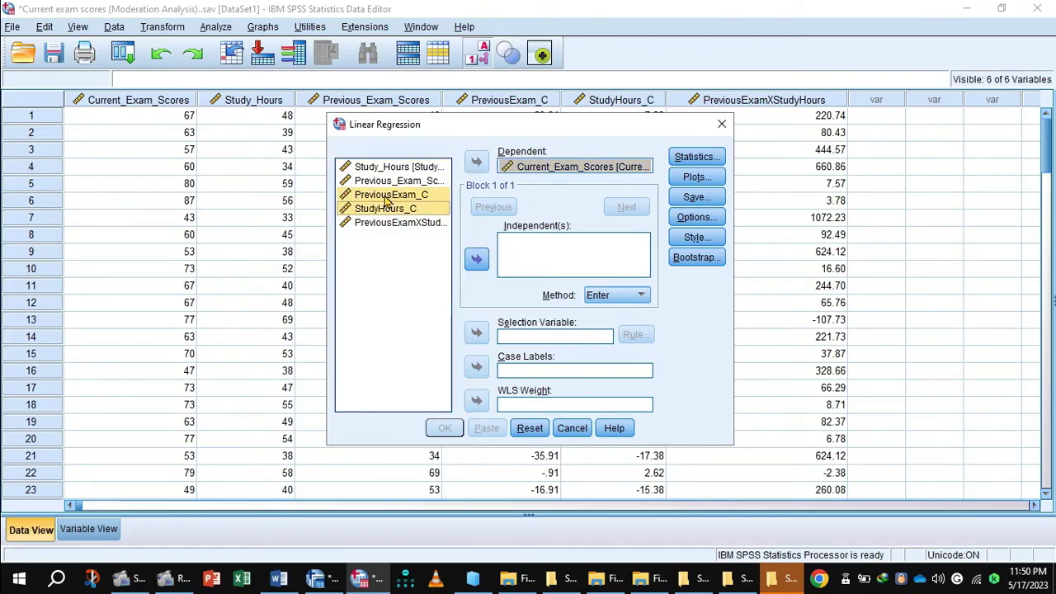
click(477, 259)
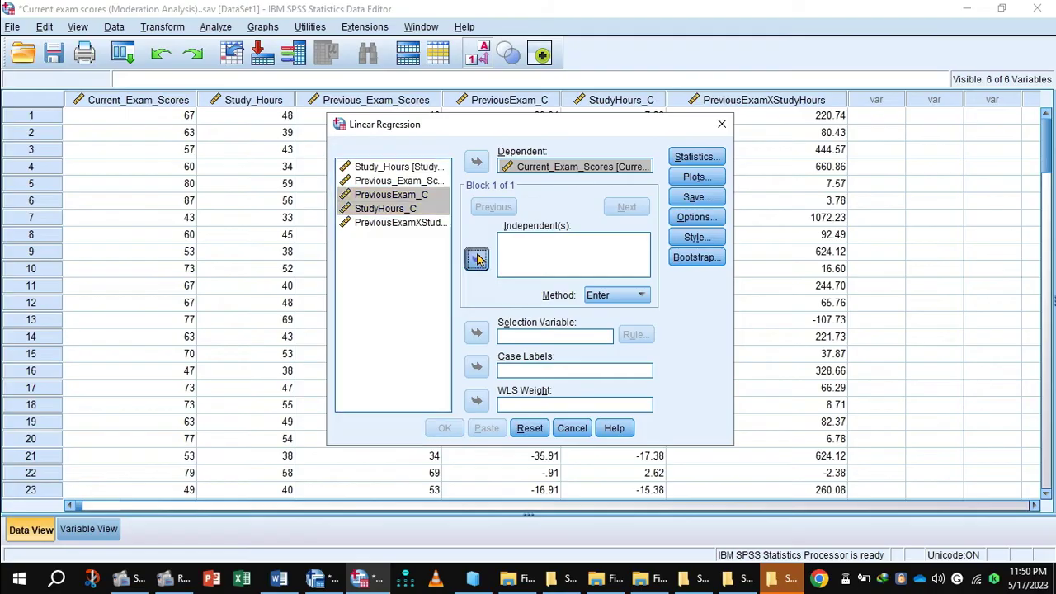
click(628, 207)
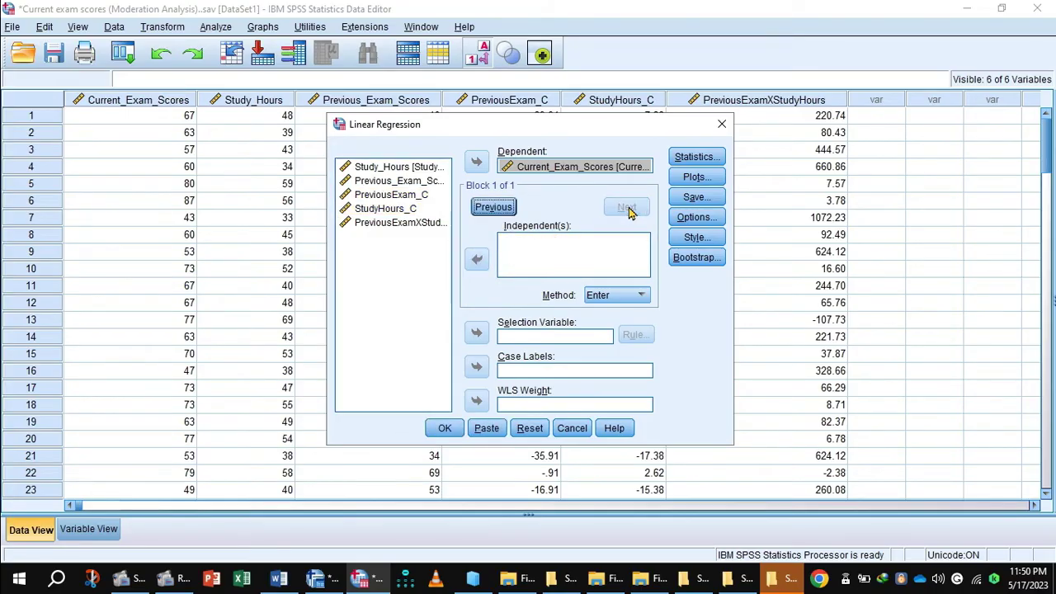
Step: Add PreviousExamXStudyHours as the independent variable of the second block and advance to the following block
click(394, 224)
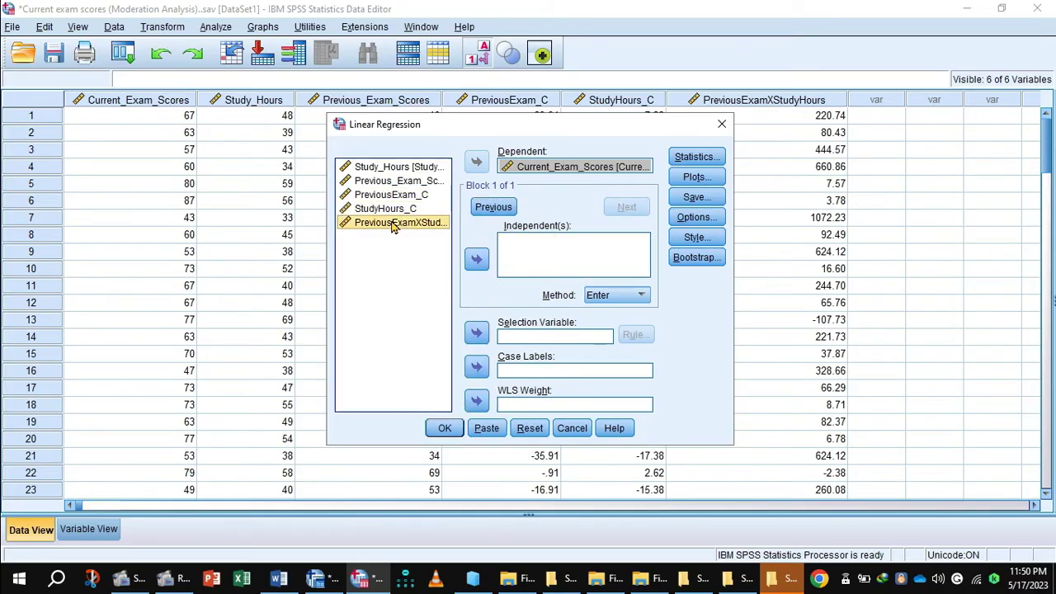
click(477, 259)
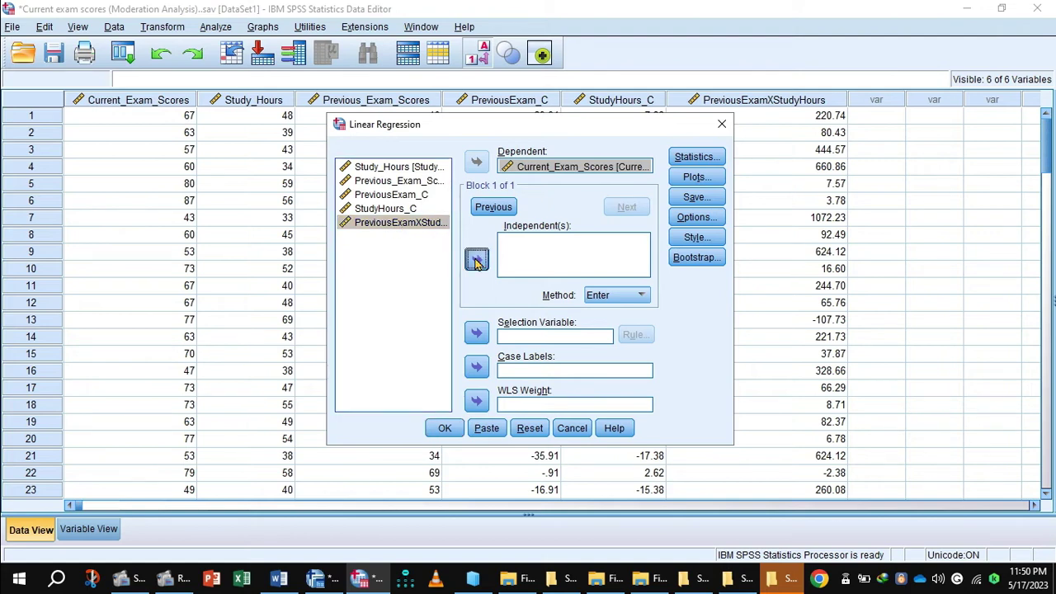
click(627, 207)
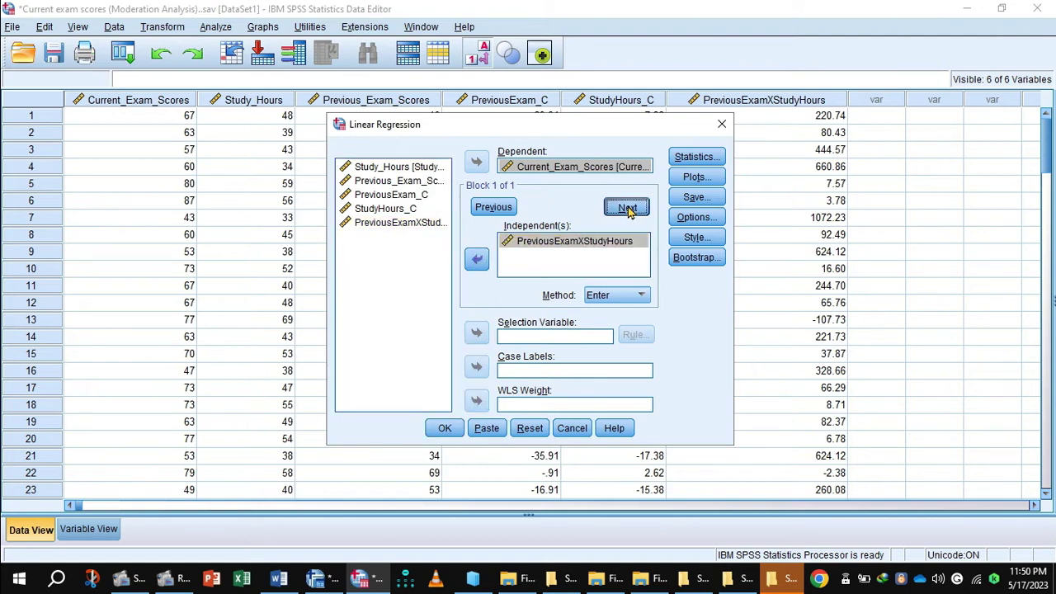
Step: Include R squared change, collinearity diagnostics and 95% confidence intervals in the regression statistics and run the regression
click(697, 159)
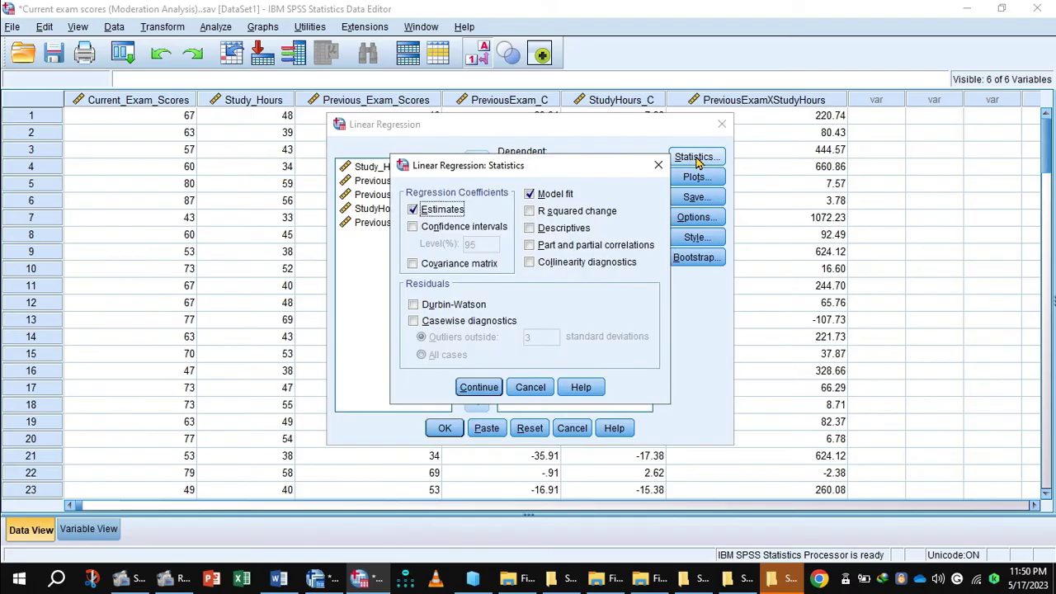
click(531, 211)
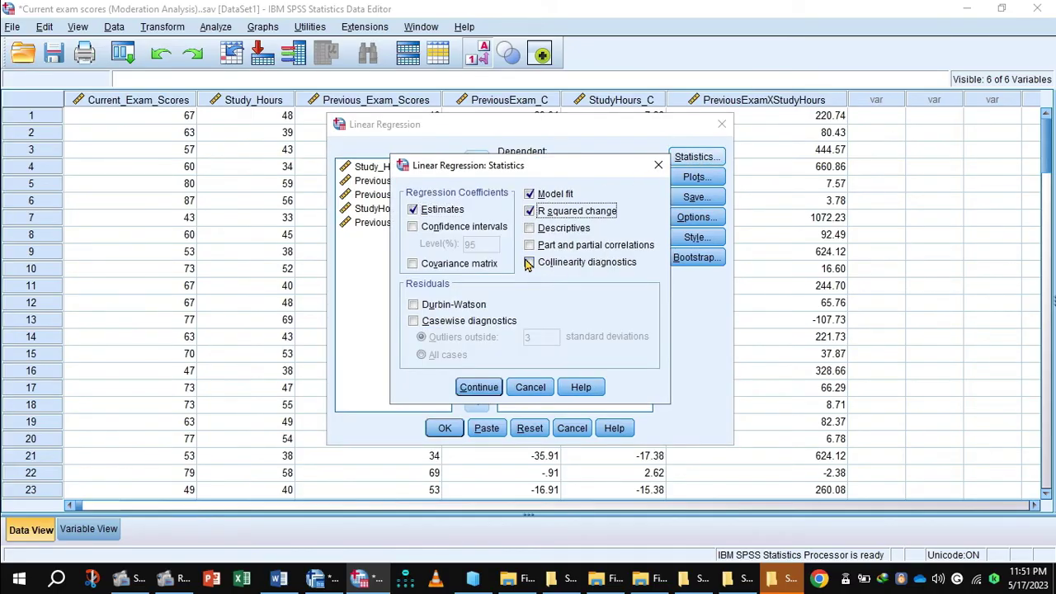
click(529, 263)
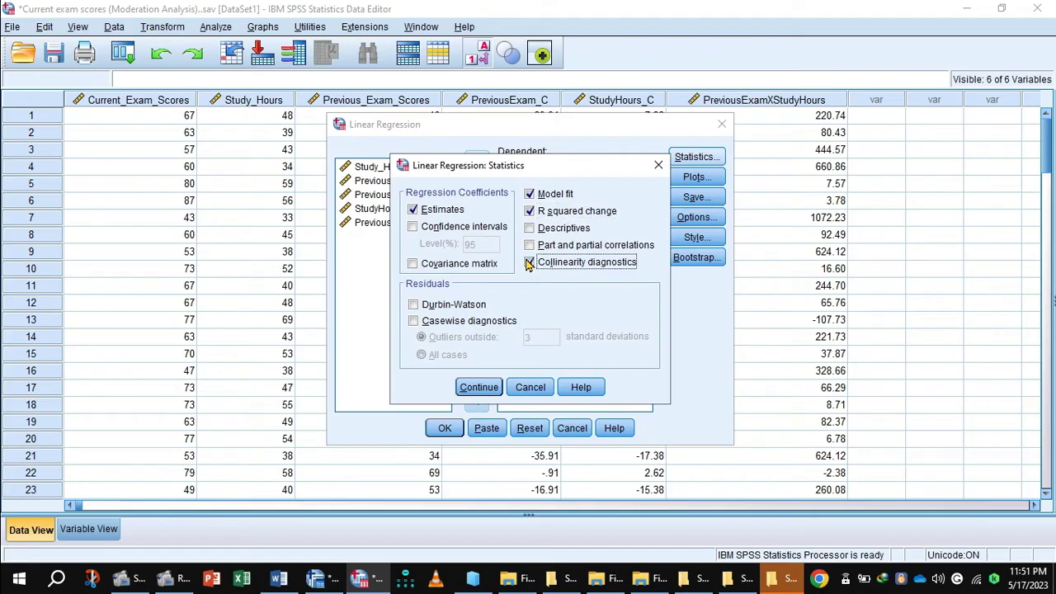
click(413, 227)
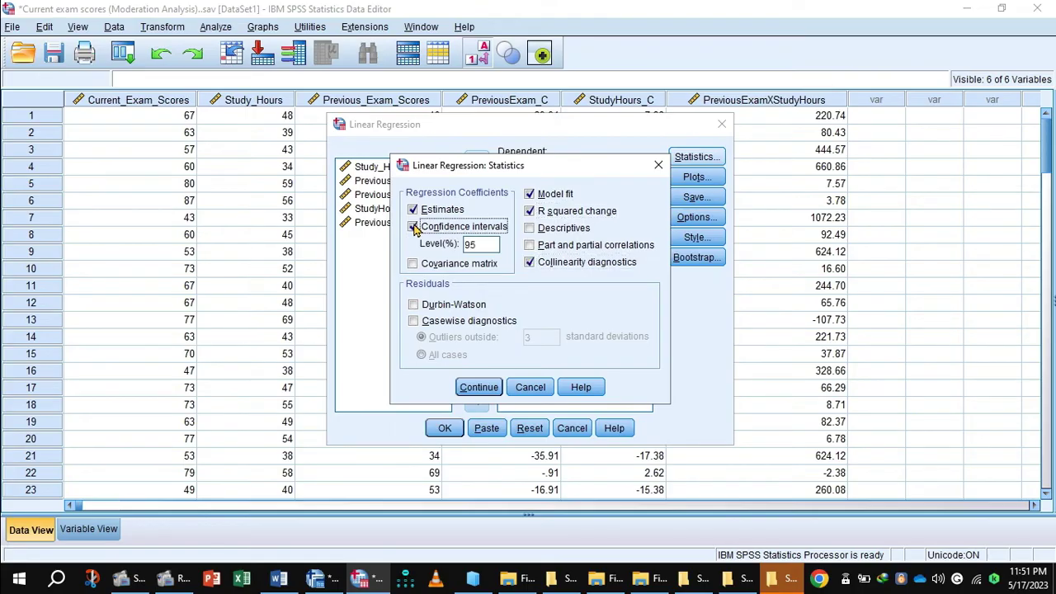
click(487, 388)
click(445, 429)
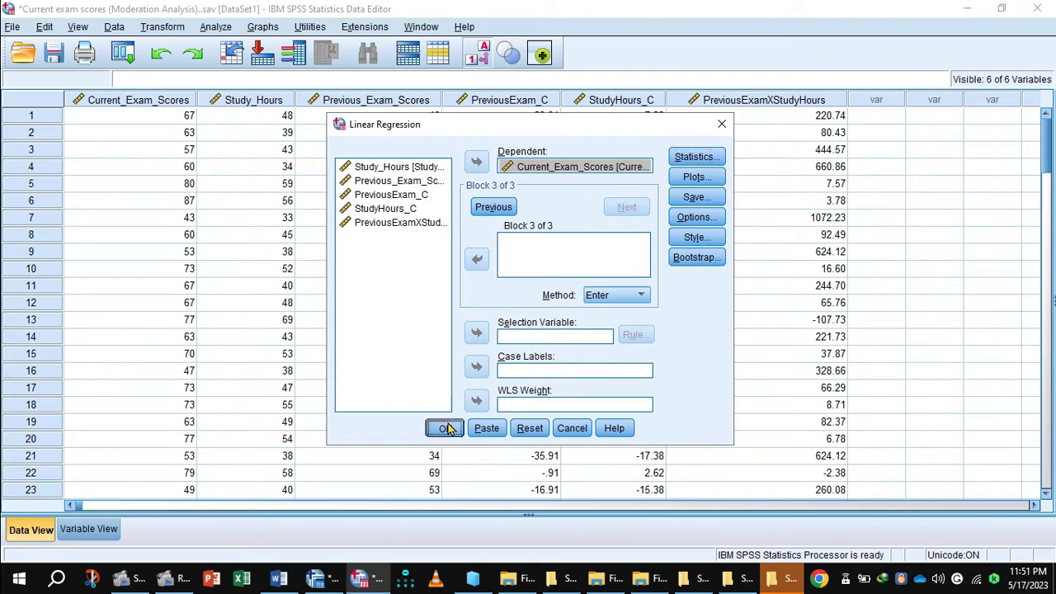
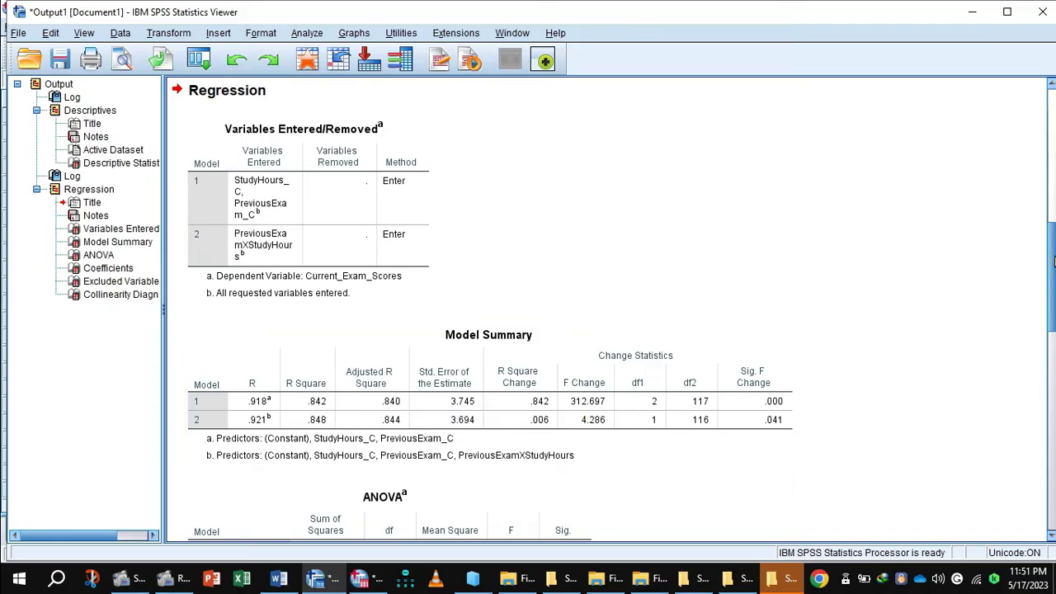
Step: Examine the Model Summary, ANOVA and Coefficients tables in the regression output
drag(1053, 264, 1053, 314)
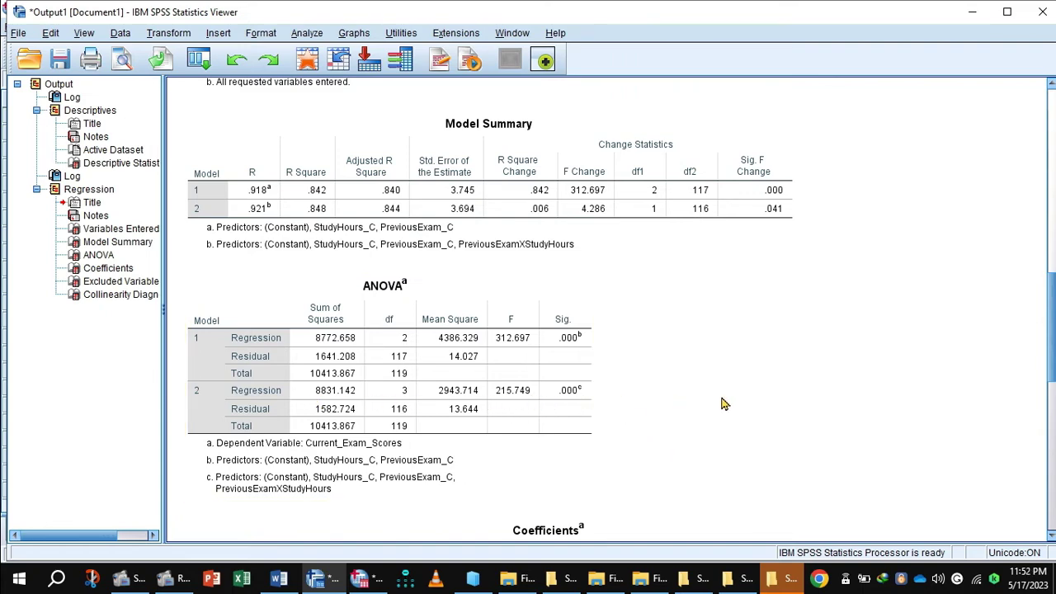
scroll(1050, 322, down, 5)
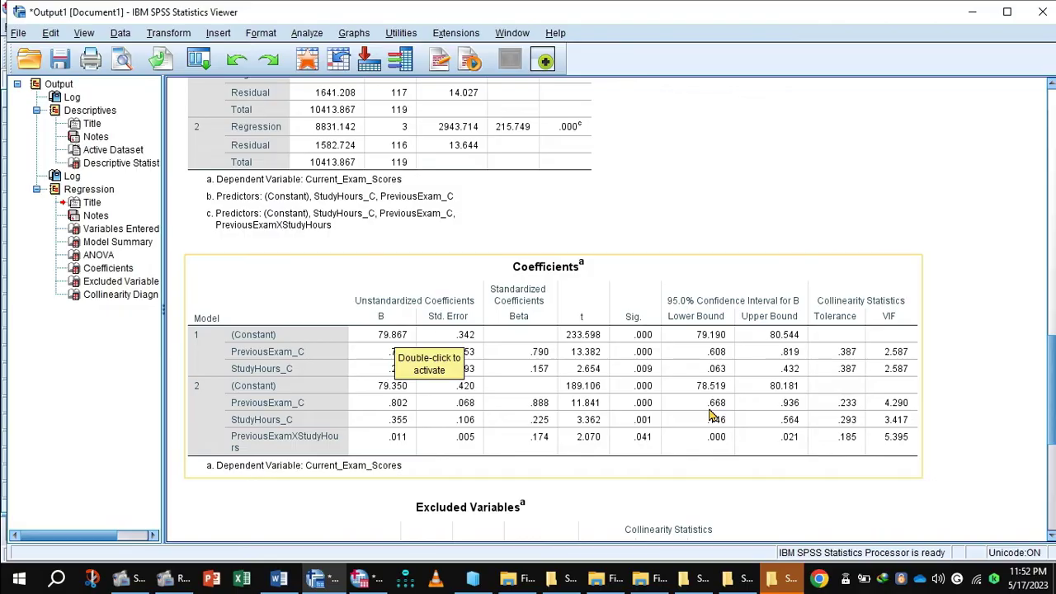
Step: Switch to the Moderation Analysis document in Word and review its illustrated SPSS procedure through to Table 1 with the moderation results
mouse_move(338, 580)
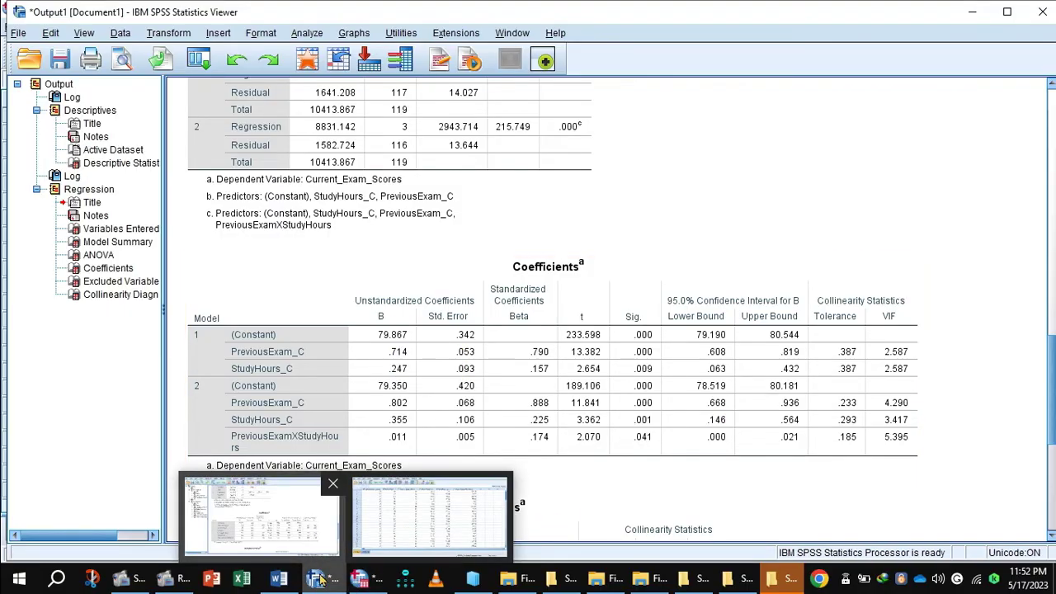
mouse_move(279, 582)
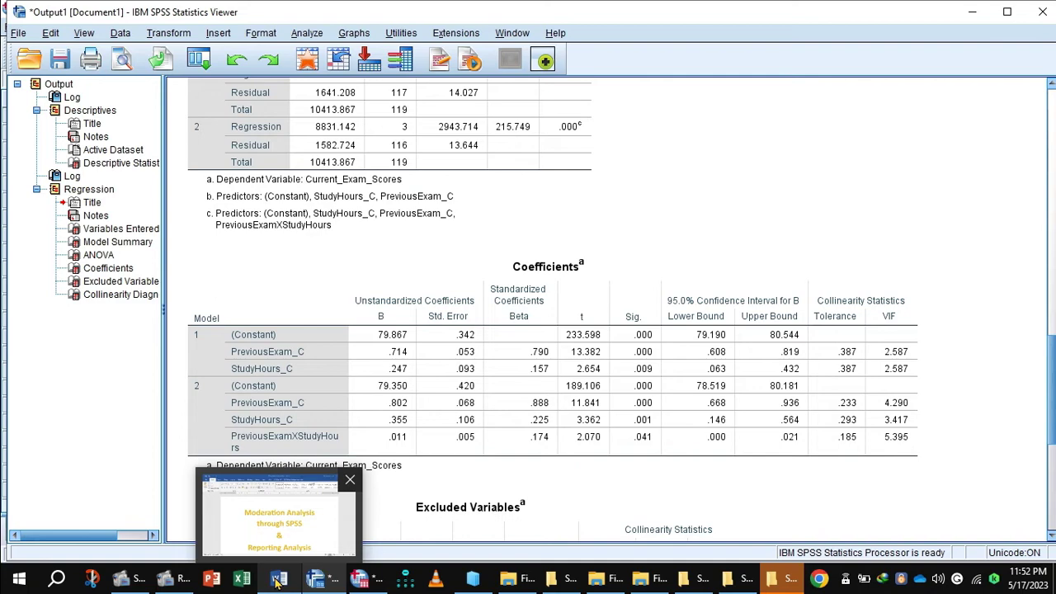
click(299, 516)
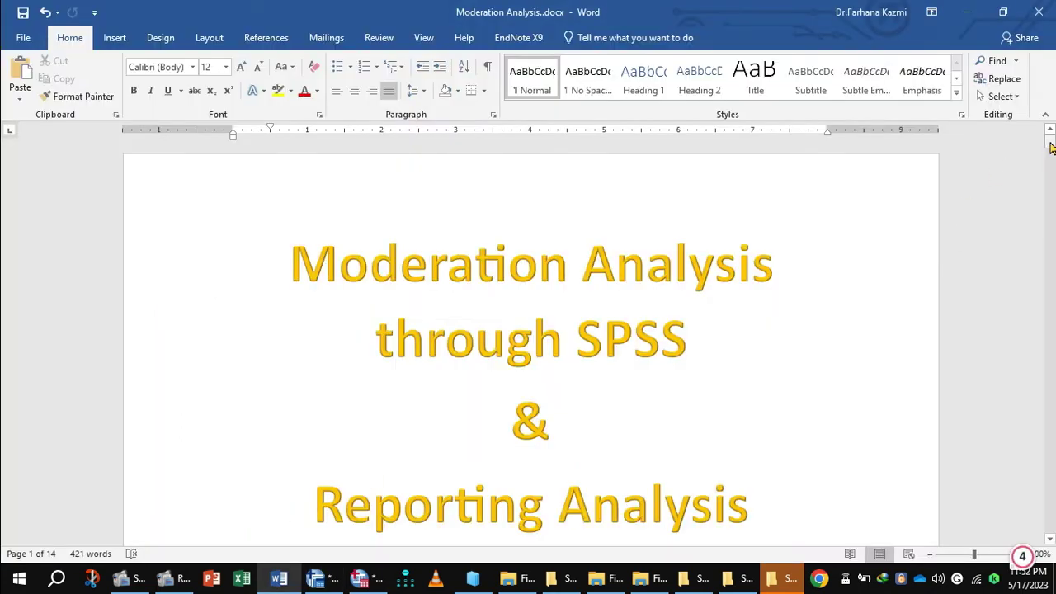
drag(1050, 147, 1052, 257)
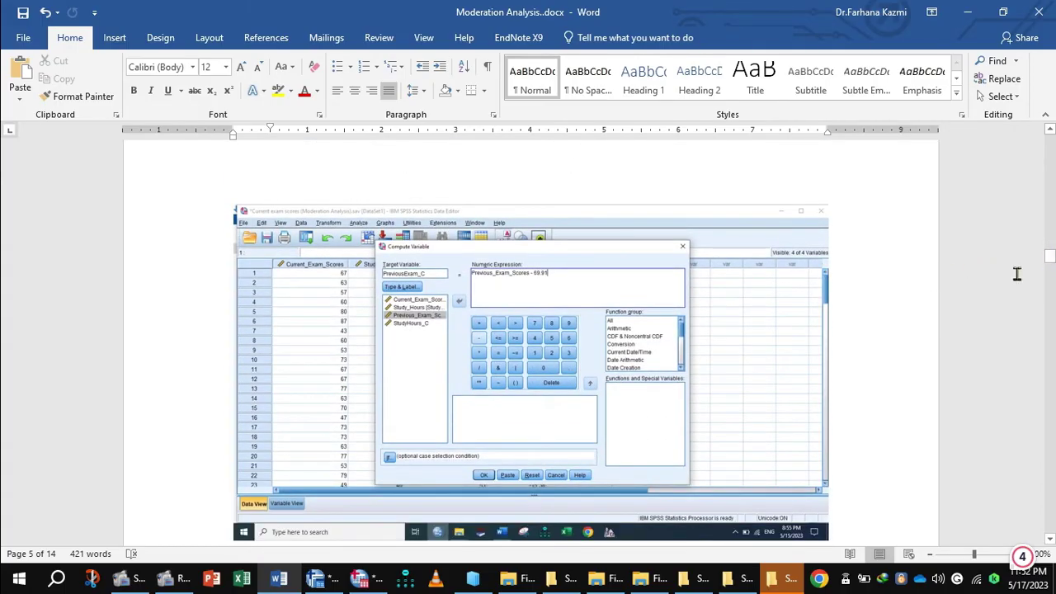
click(1053, 258)
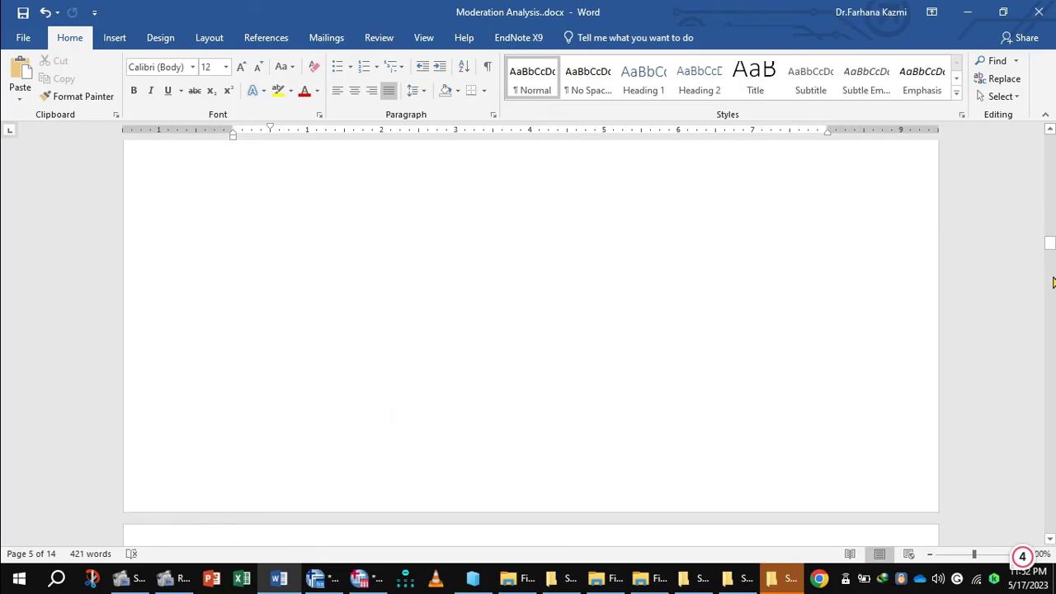
drag(1050, 250, 1050, 261)
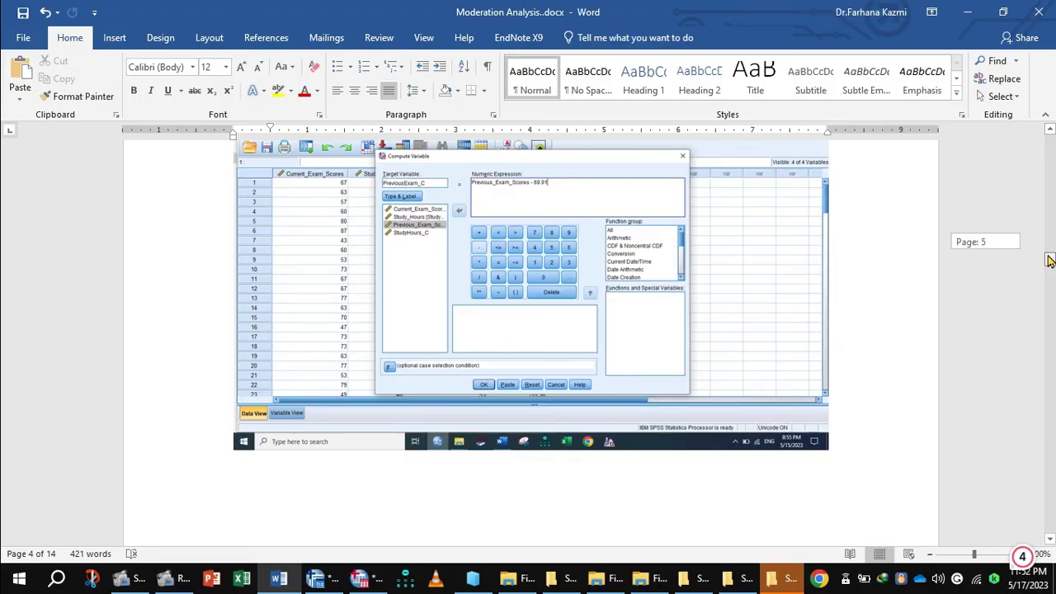
drag(1050, 261, 1050, 285)
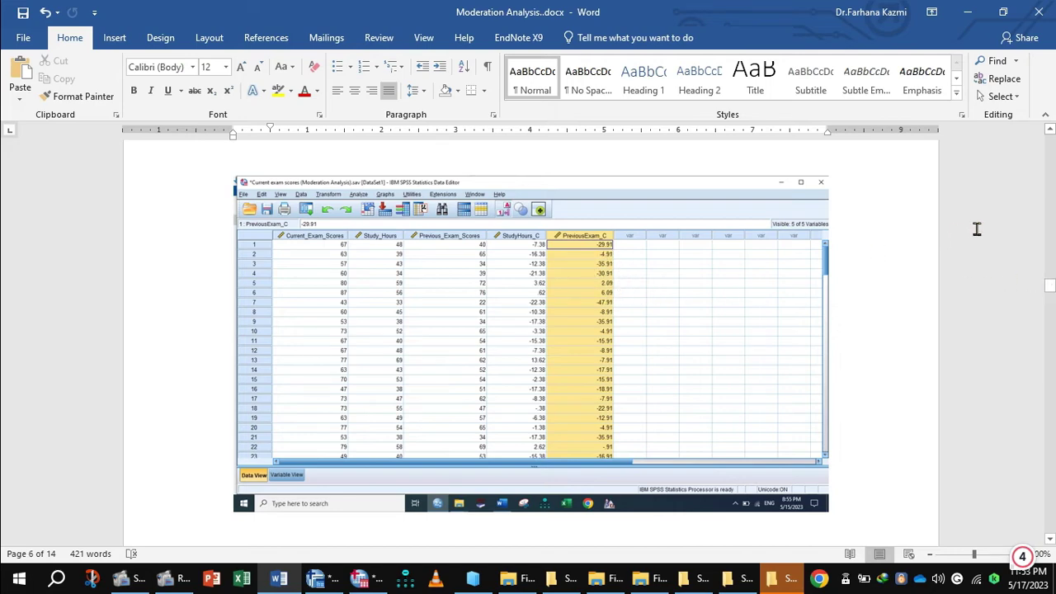
drag(1052, 286, 1050, 370)
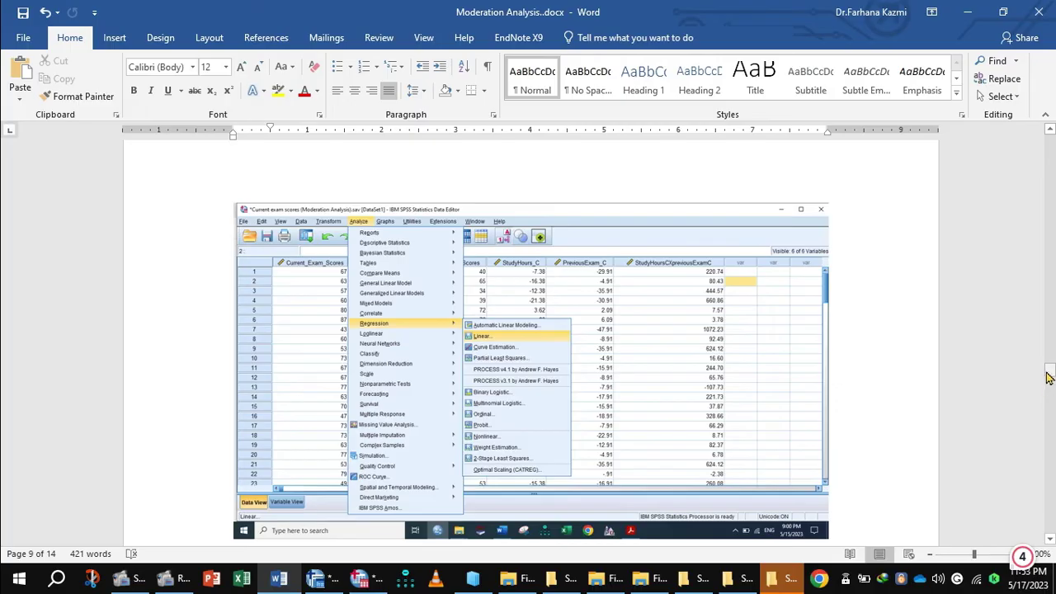
drag(1048, 377, 1050, 427)
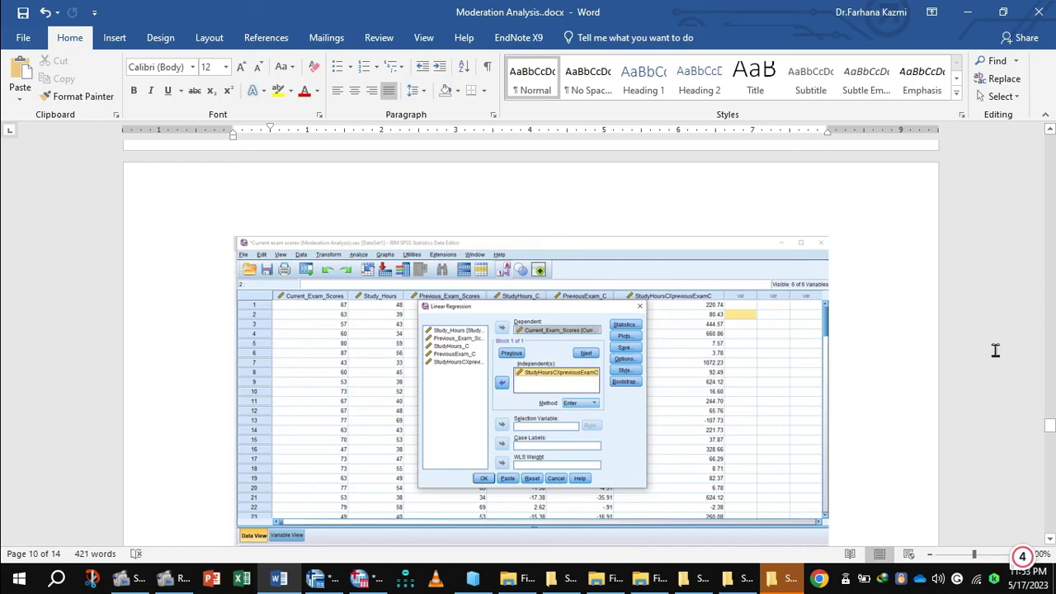
drag(1050, 427, 1050, 459)
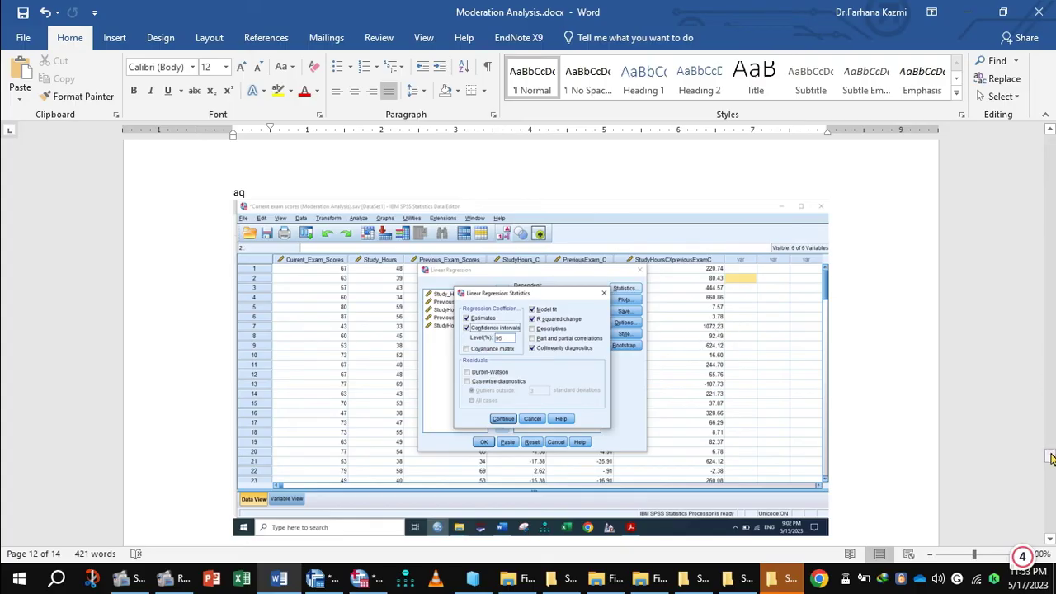
drag(1051, 460, 1050, 511)
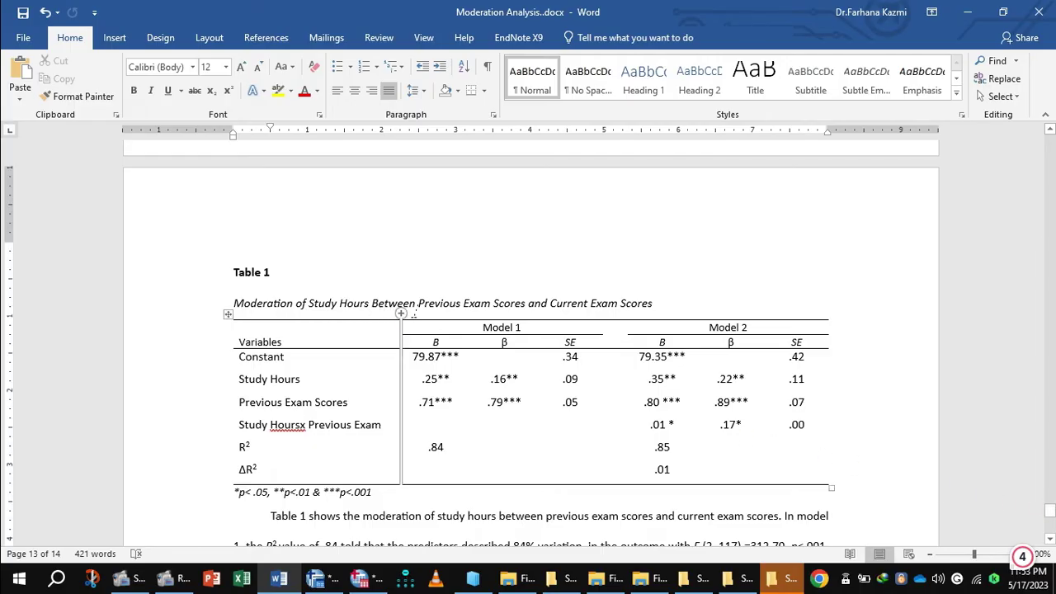
mouse_move(628, 314)
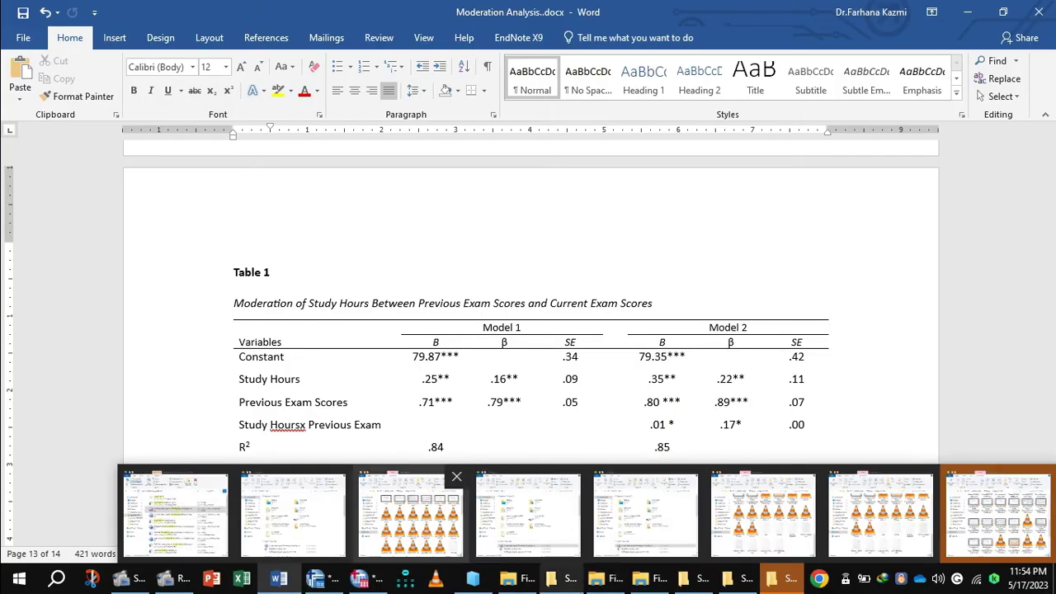
Step: Switch to the SPSS output and check the R Square Change column of the Model Summary against the reported table
mouse_move(374, 584)
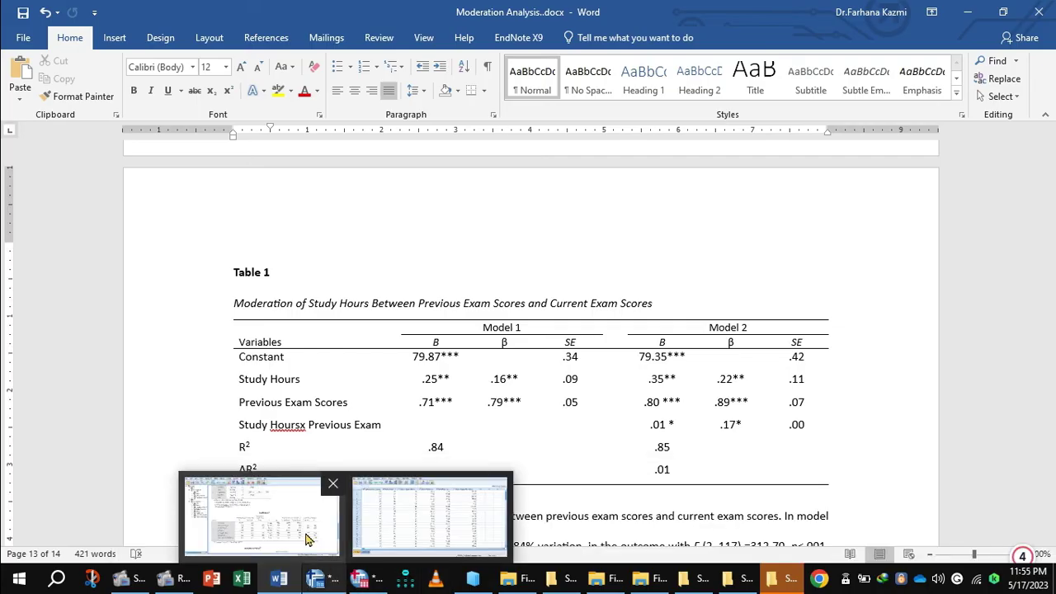
click(307, 538)
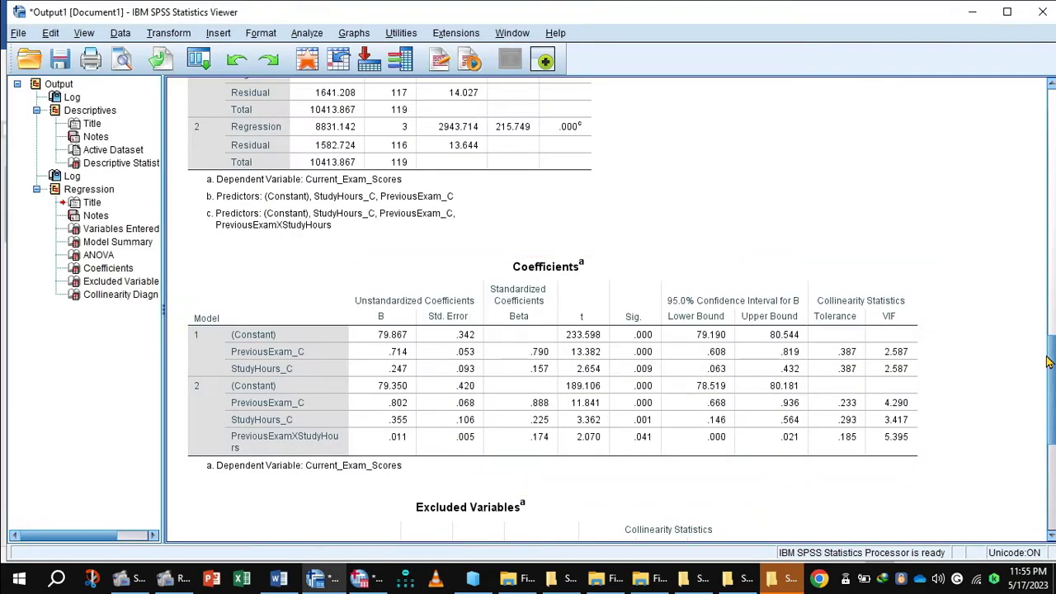
drag(1048, 361, 1047, 297)
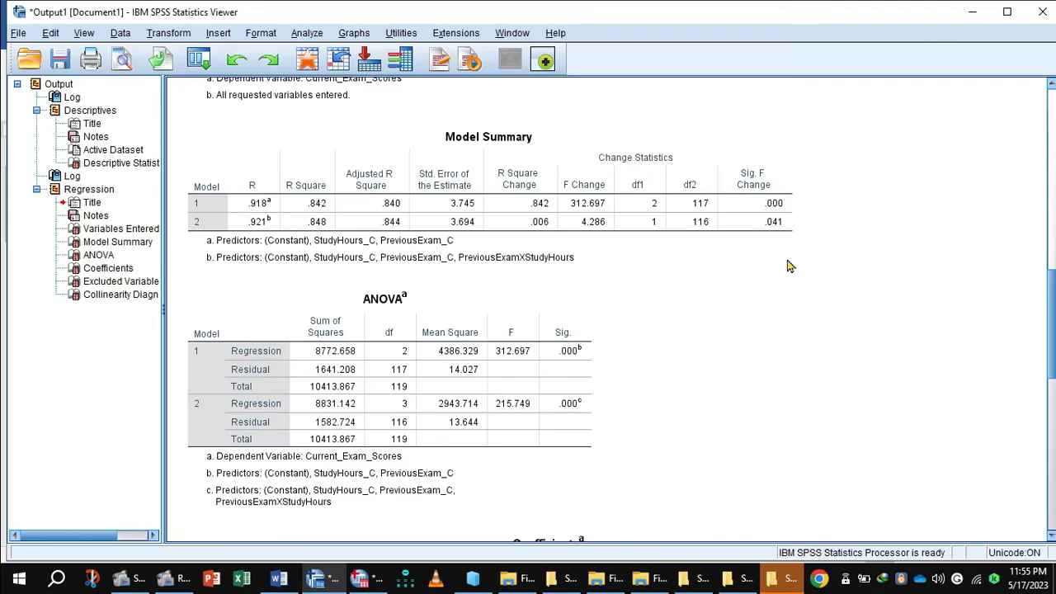
click(788, 266)
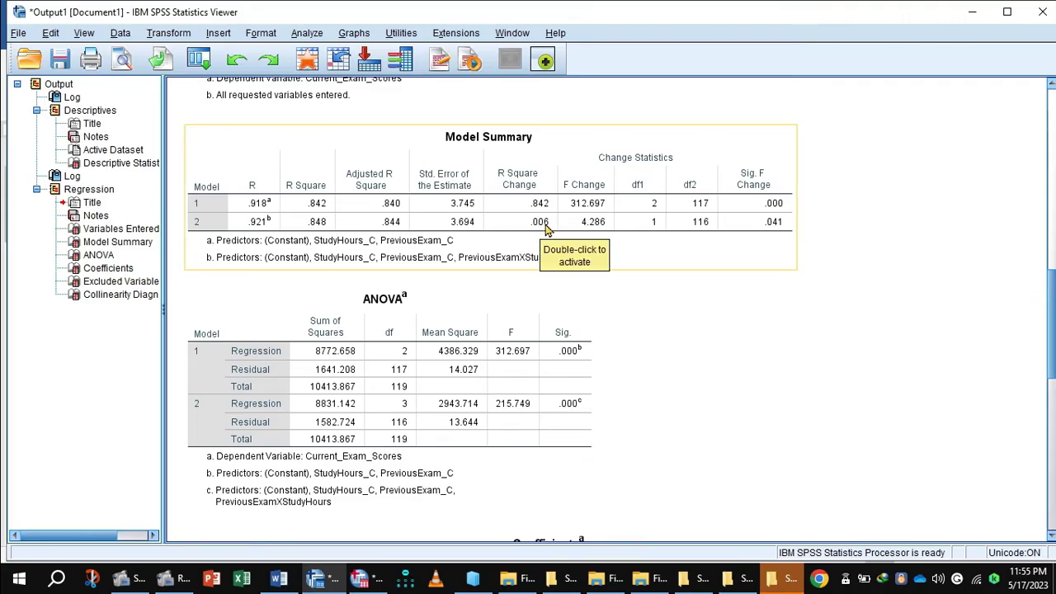
click(944, 331)
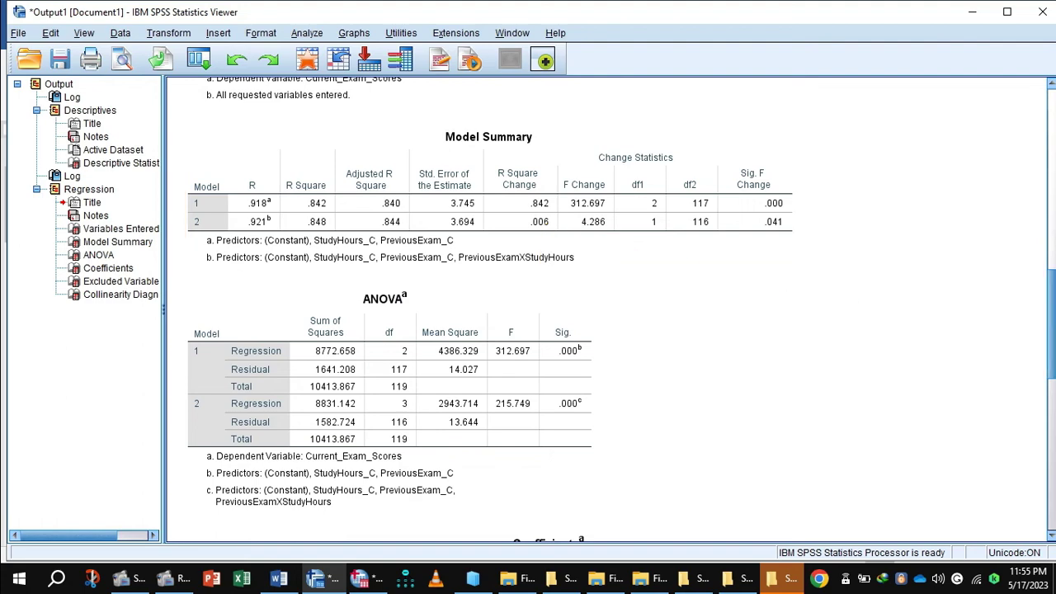
scroll(1053, 341, down, 10)
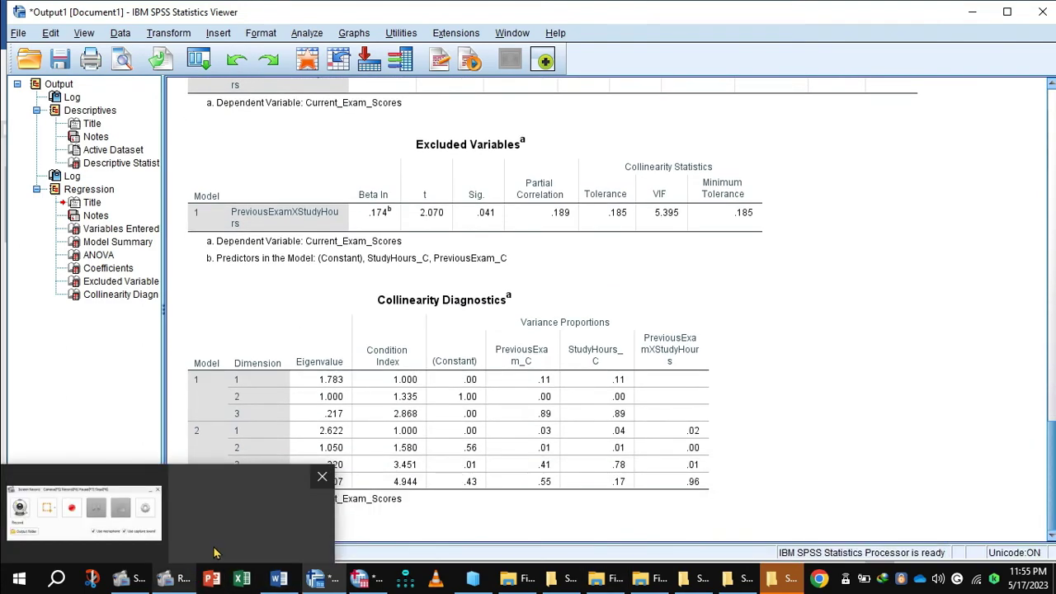
Step: Return to the Word report and read the Model 1 interpretation below Table 1
mouse_move(280, 585)
click(296, 530)
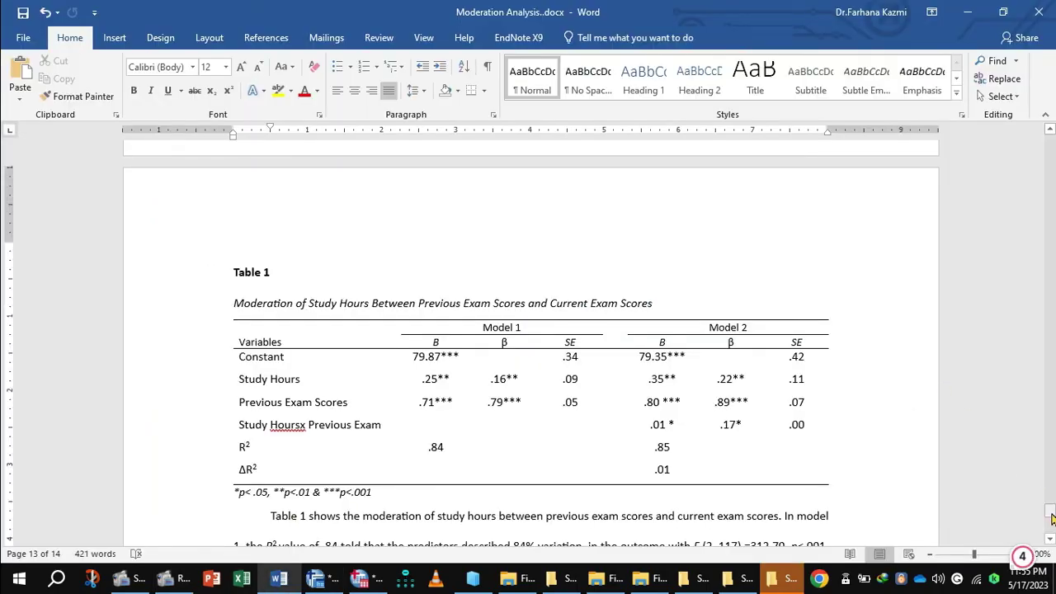
drag(1050, 511, 1051, 524)
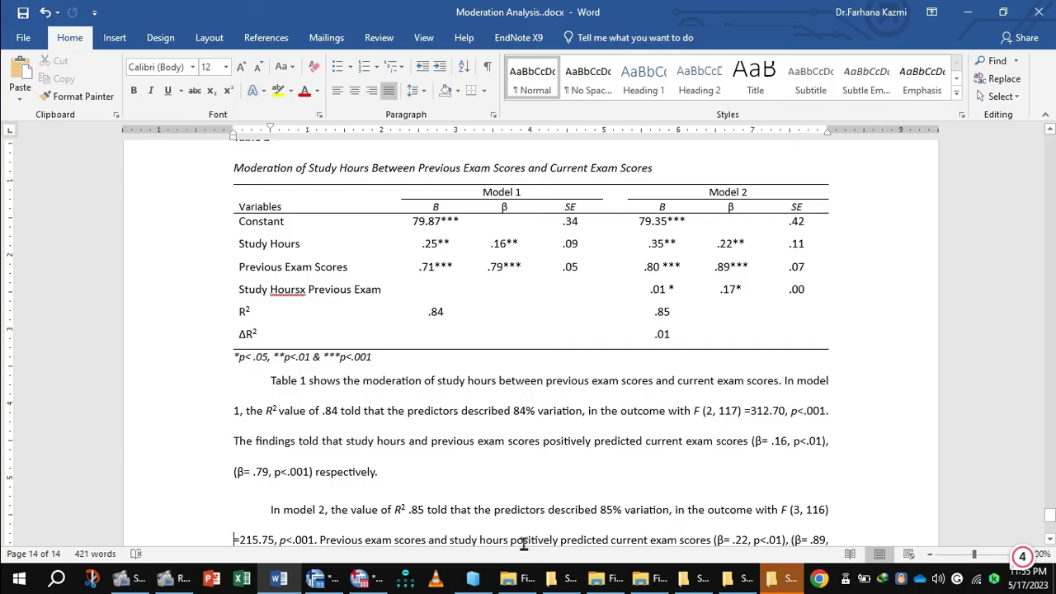
Step: Check the ANOVA degrees of freedom and the Coefficients table in the SPSS output, and return to Word to read the Model 2 interpretation
click(327, 582)
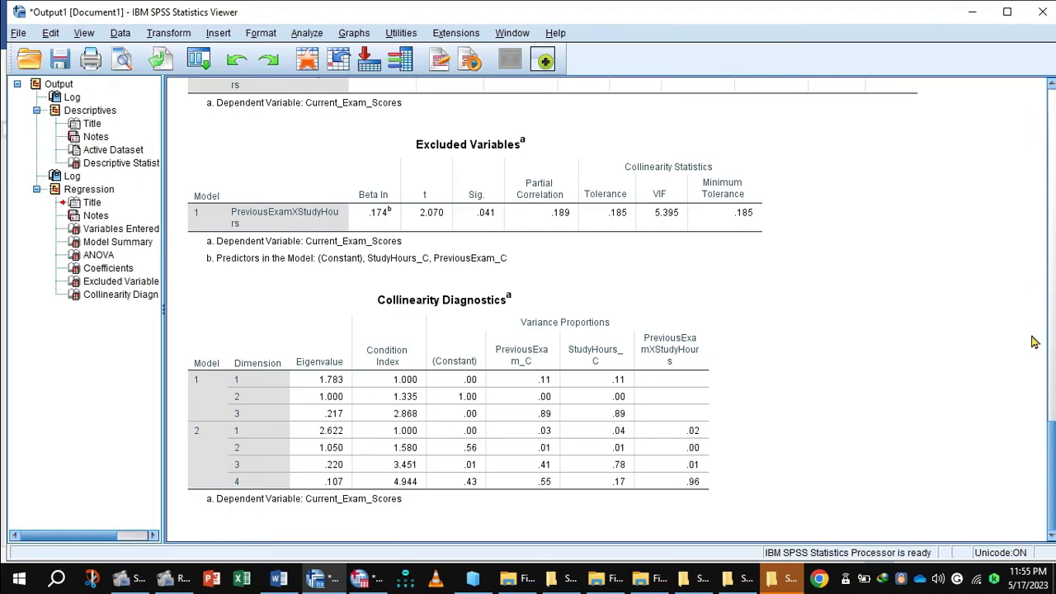
scroll(530, 227, up, 12)
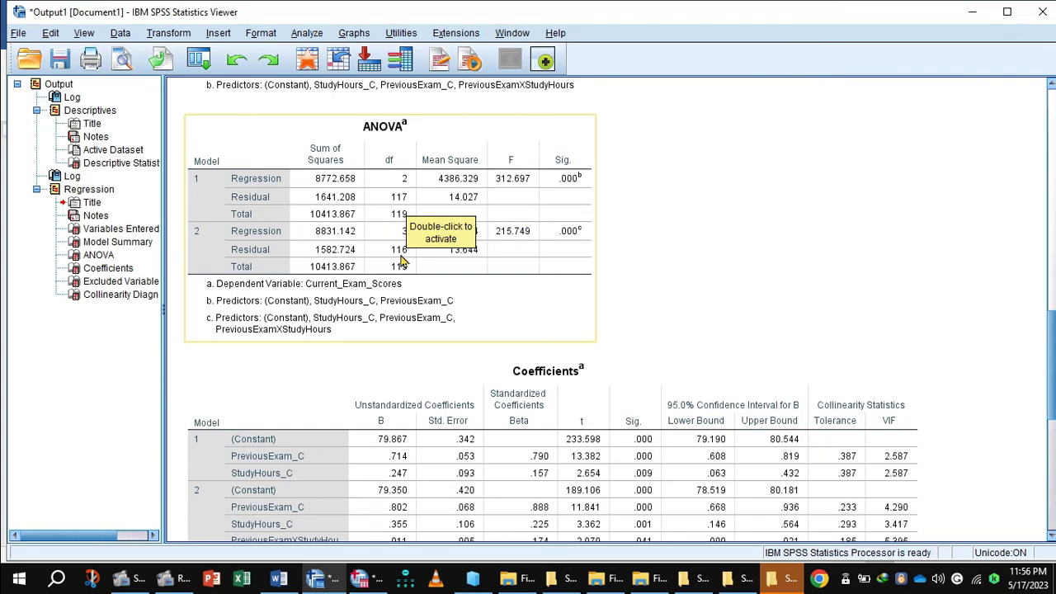
click(380, 442)
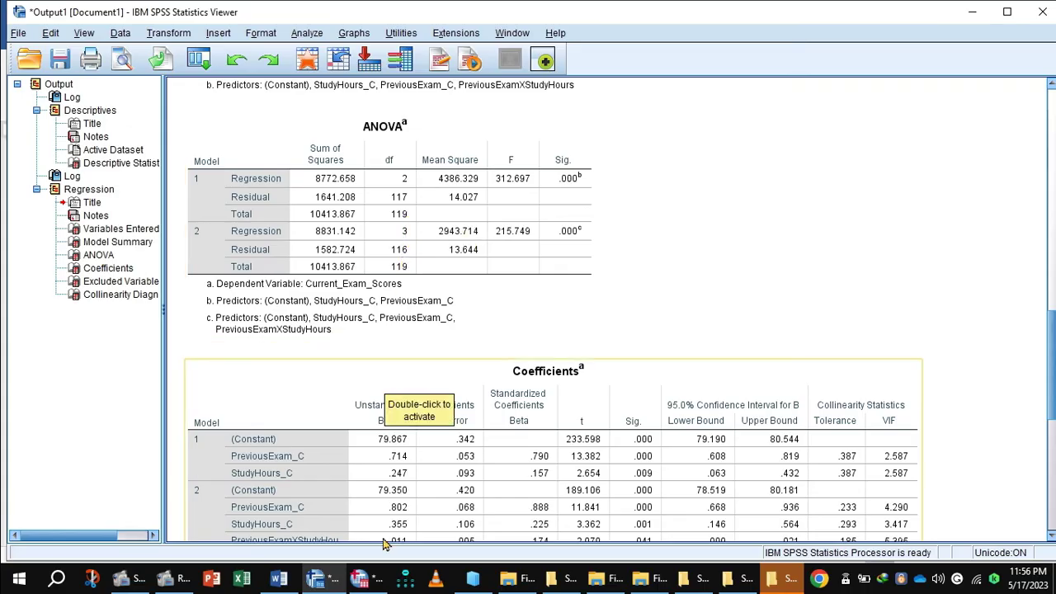
click(279, 578)
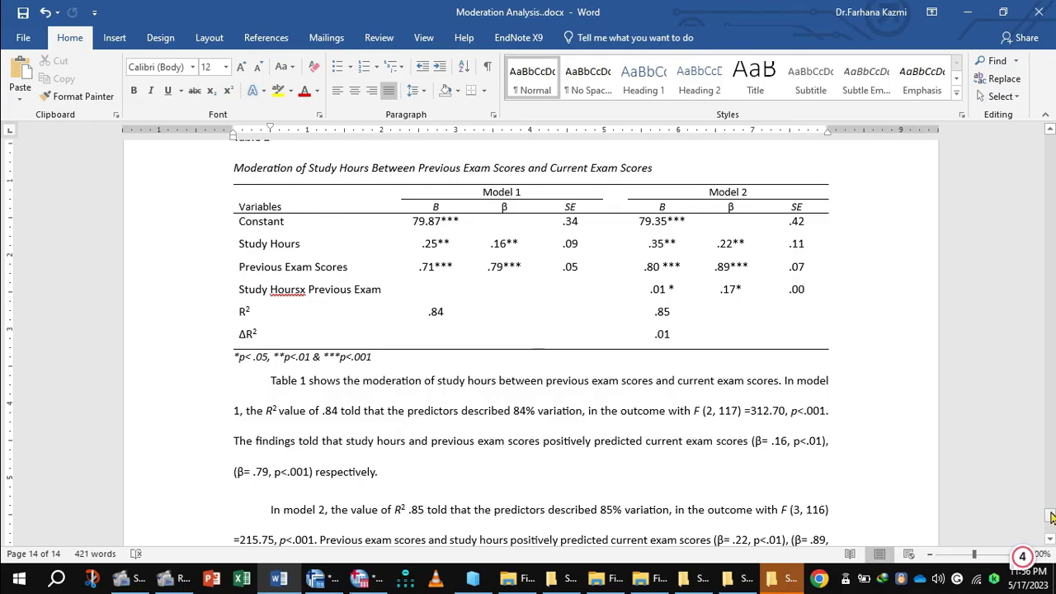
drag(1051, 516, 1051, 520)
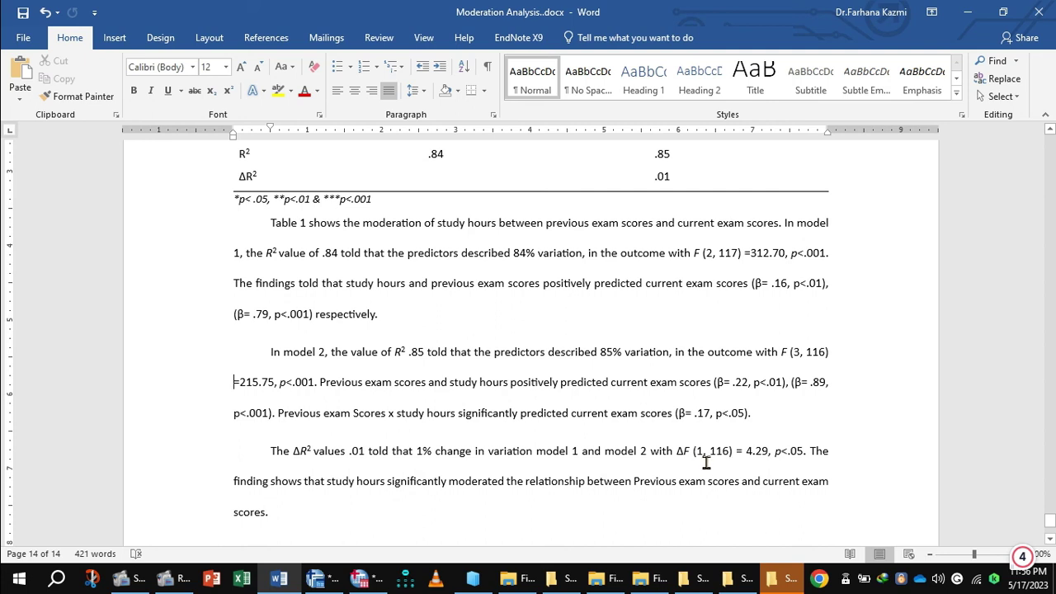
Step: Check F Change and its degrees of freedom in the SPSS Model Summary against the ΔR² paragraph of the Word report
mouse_move(453, 581)
mouse_move(350, 580)
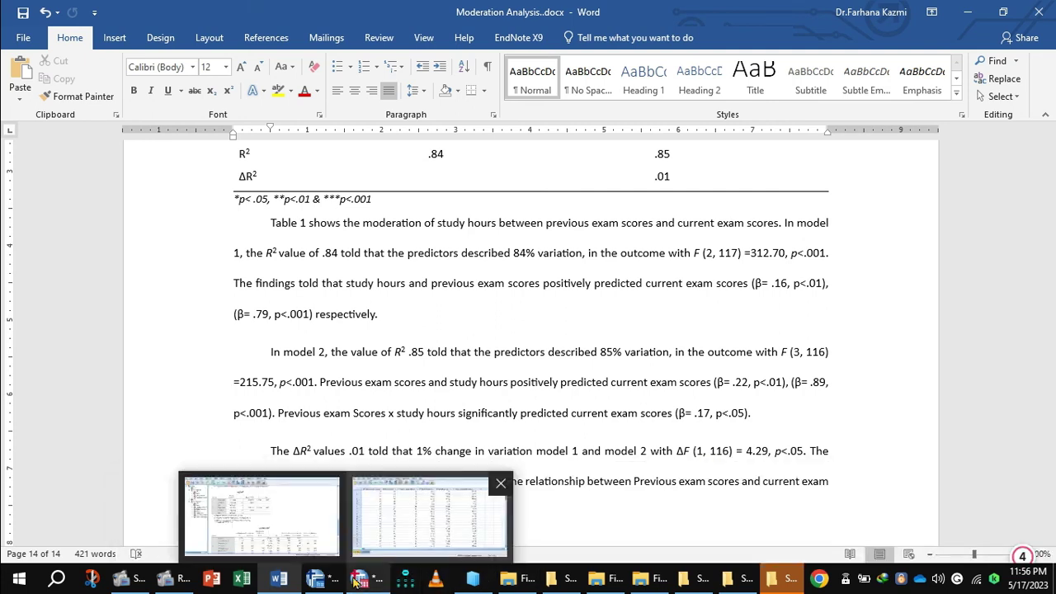
click(302, 535)
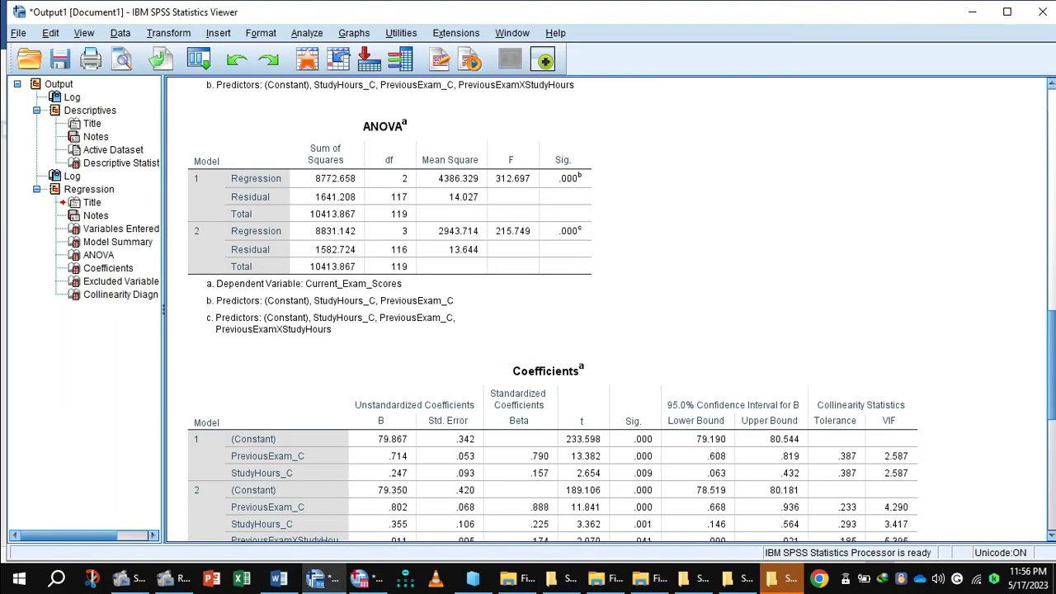
drag(1053, 326, 1053, 265)
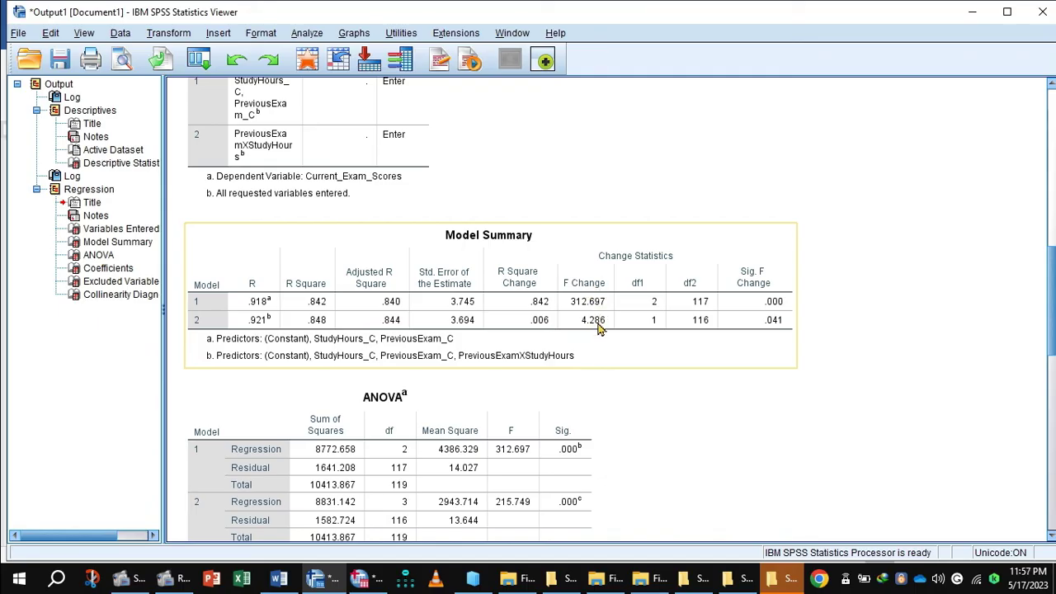
mouse_move(348, 582)
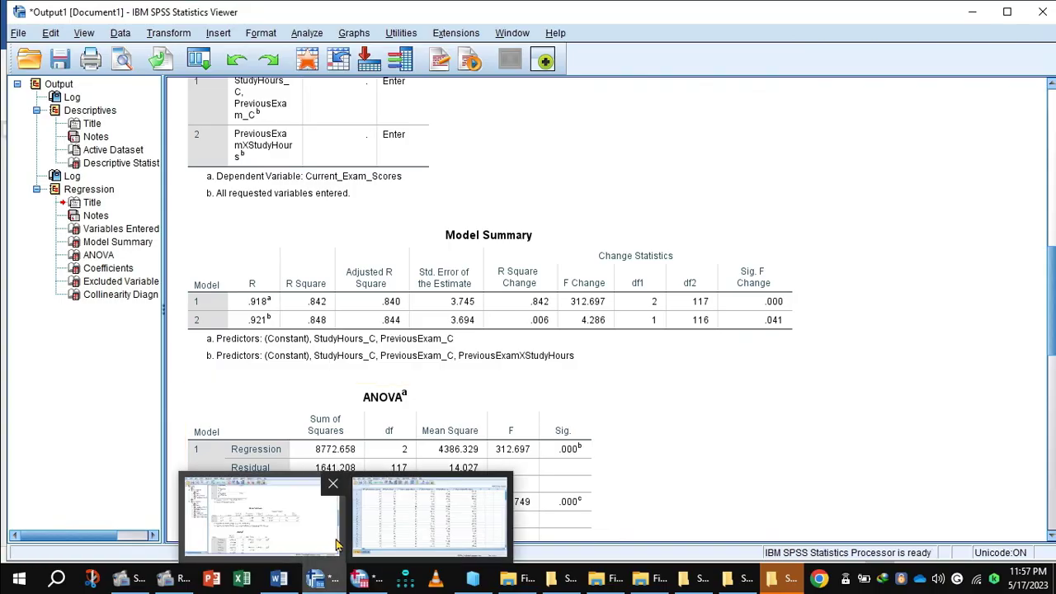
click(279, 581)
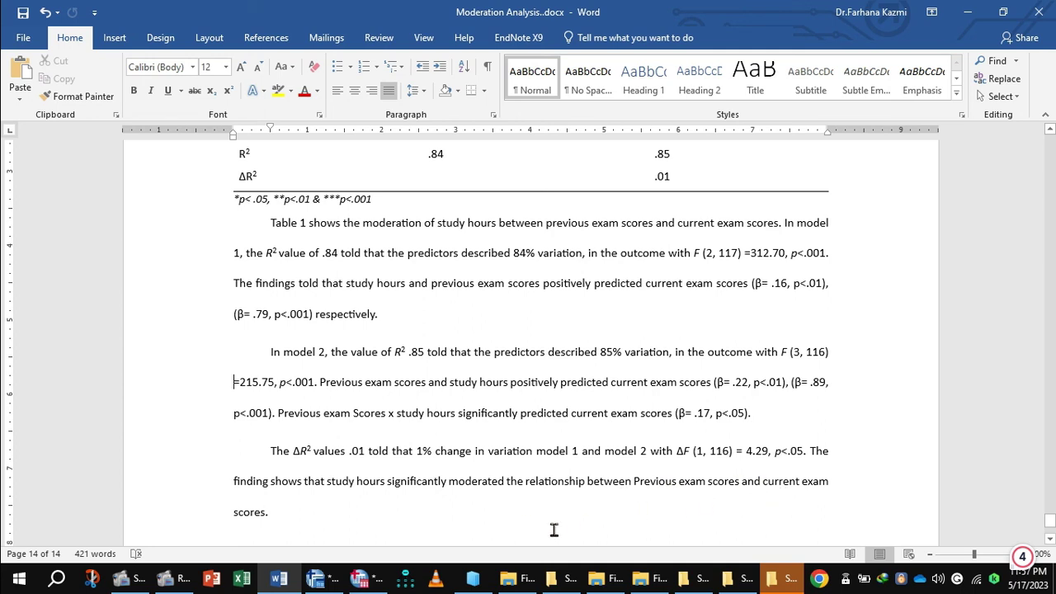
mouse_move(273, 585)
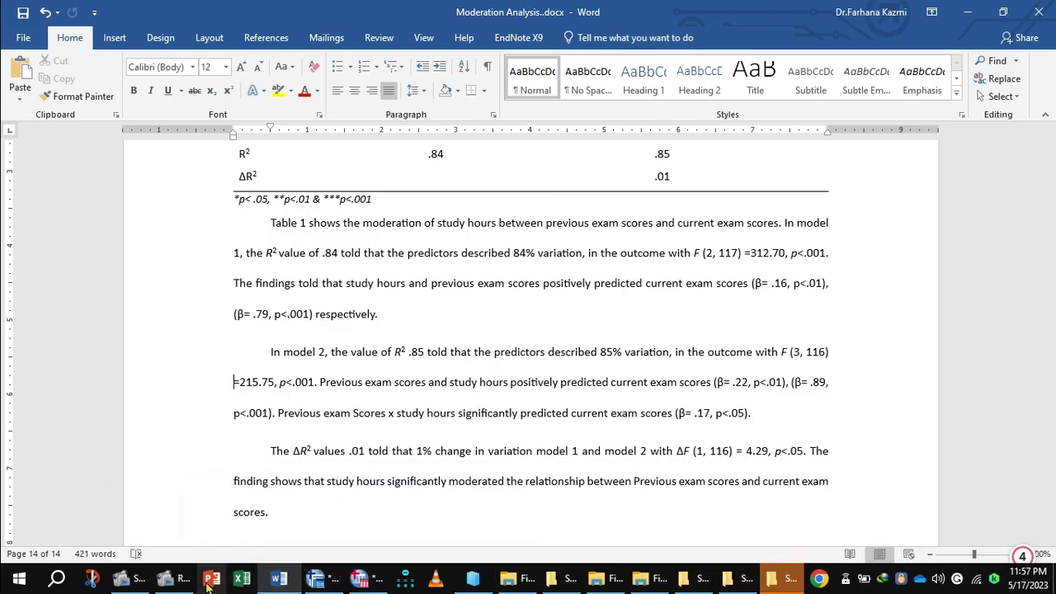
click(130, 580)
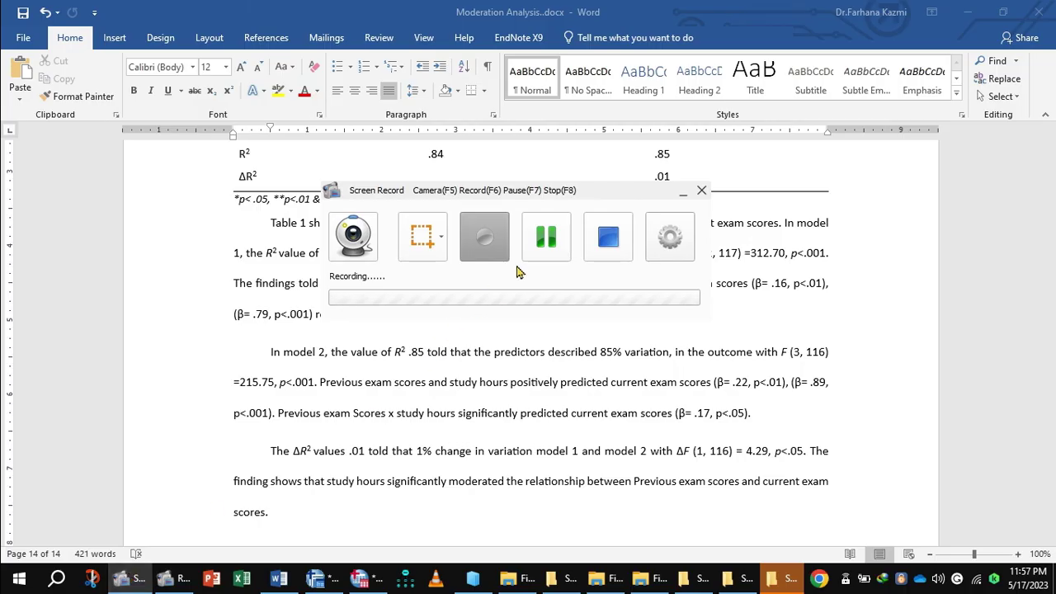
click(551, 239)
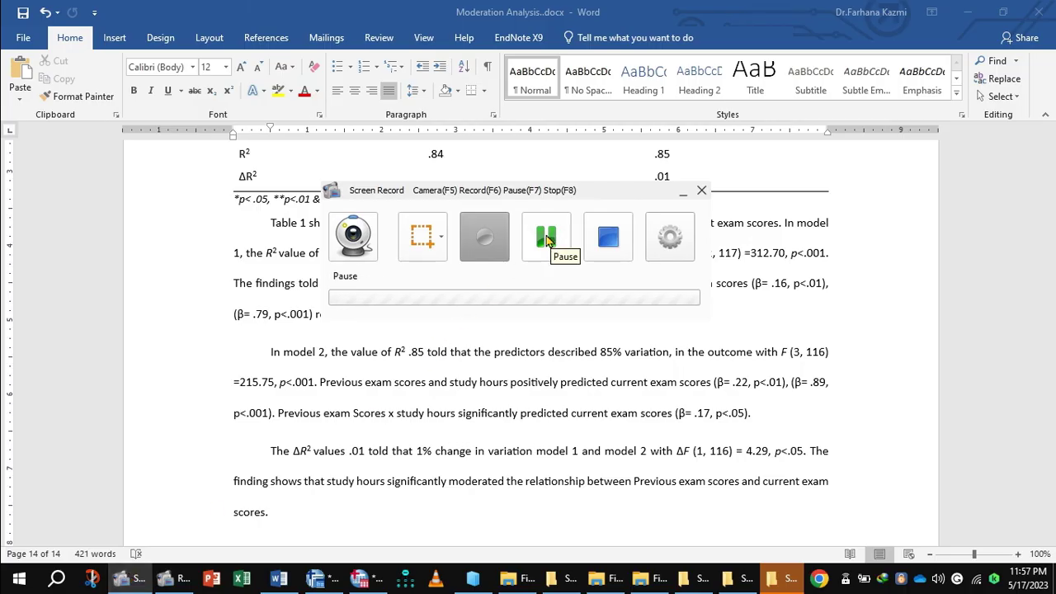